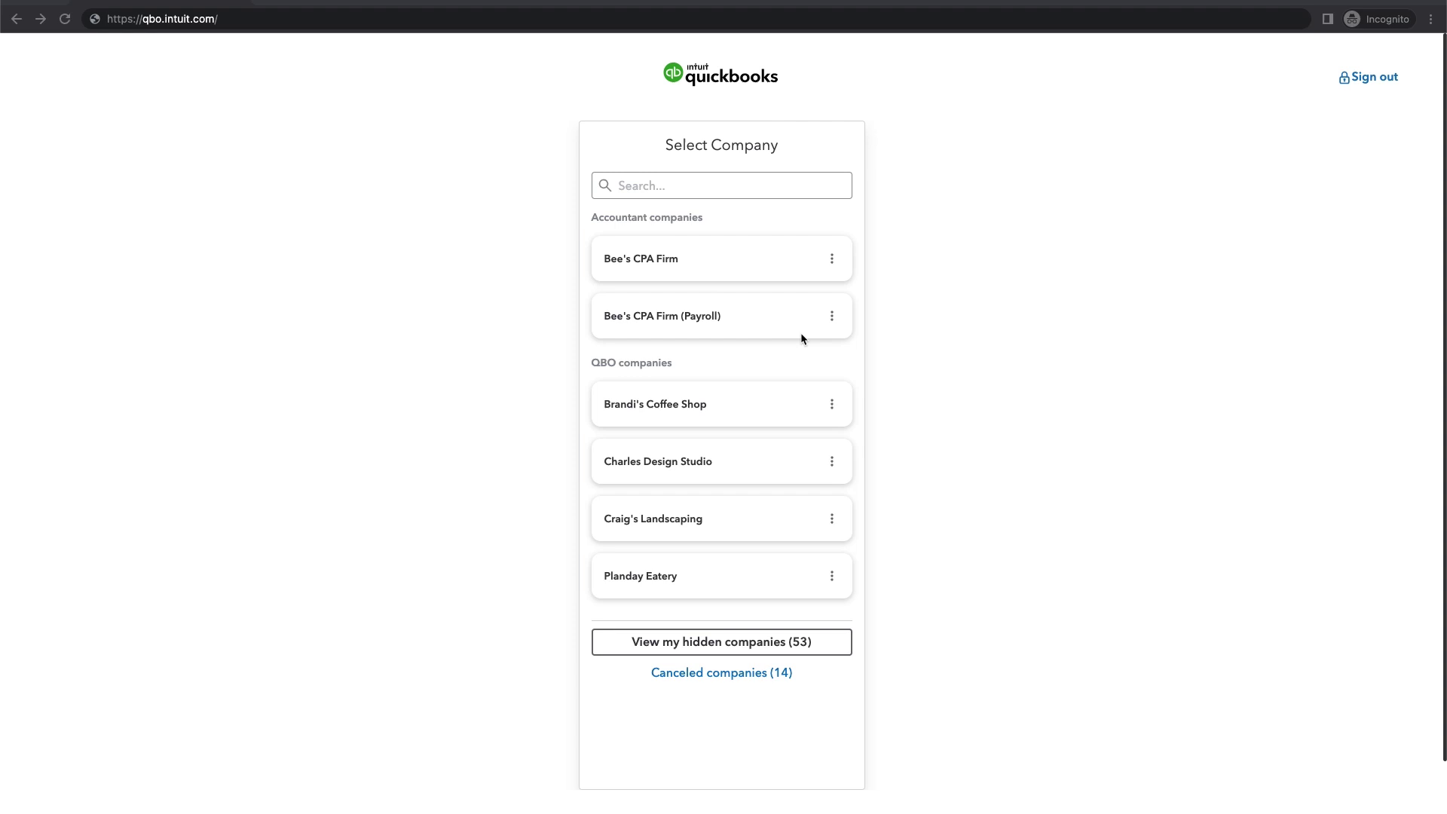
# Open the firm company and save its name as Bee's CPA Firm (Payroll) in Company settings
pyautogui.click(737, 322)
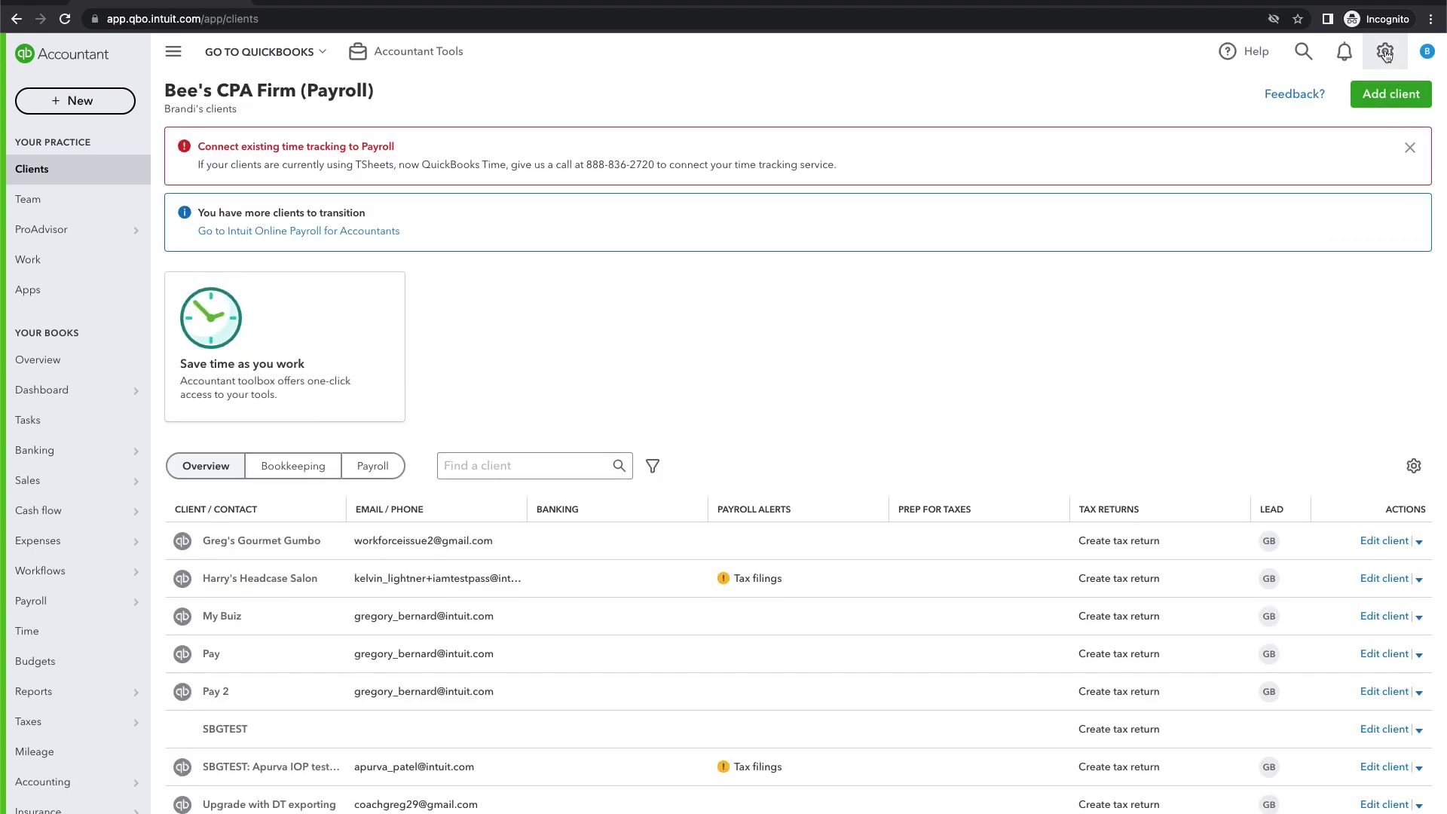
pyautogui.click(1385, 52)
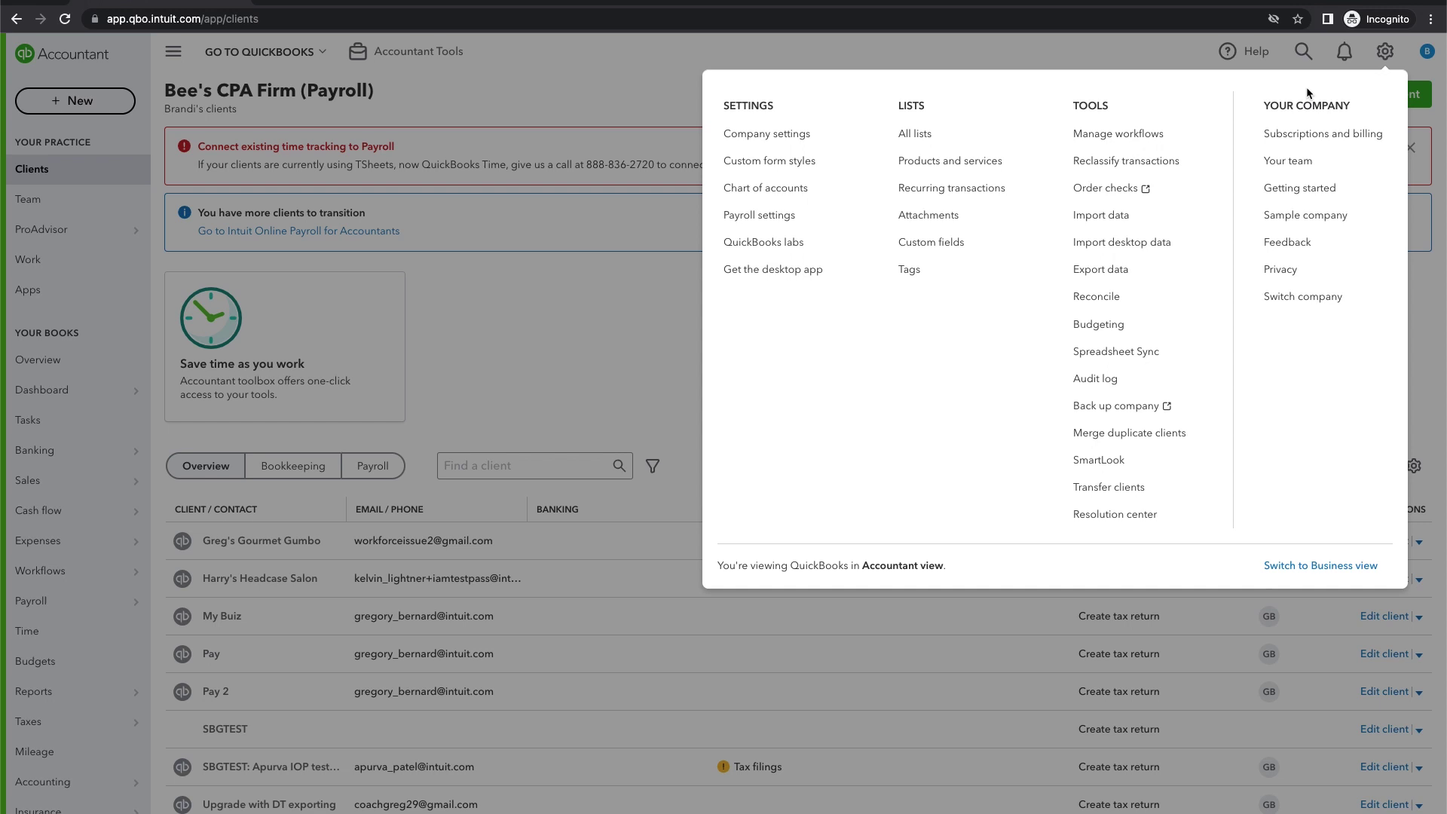
pyautogui.click(821, 143)
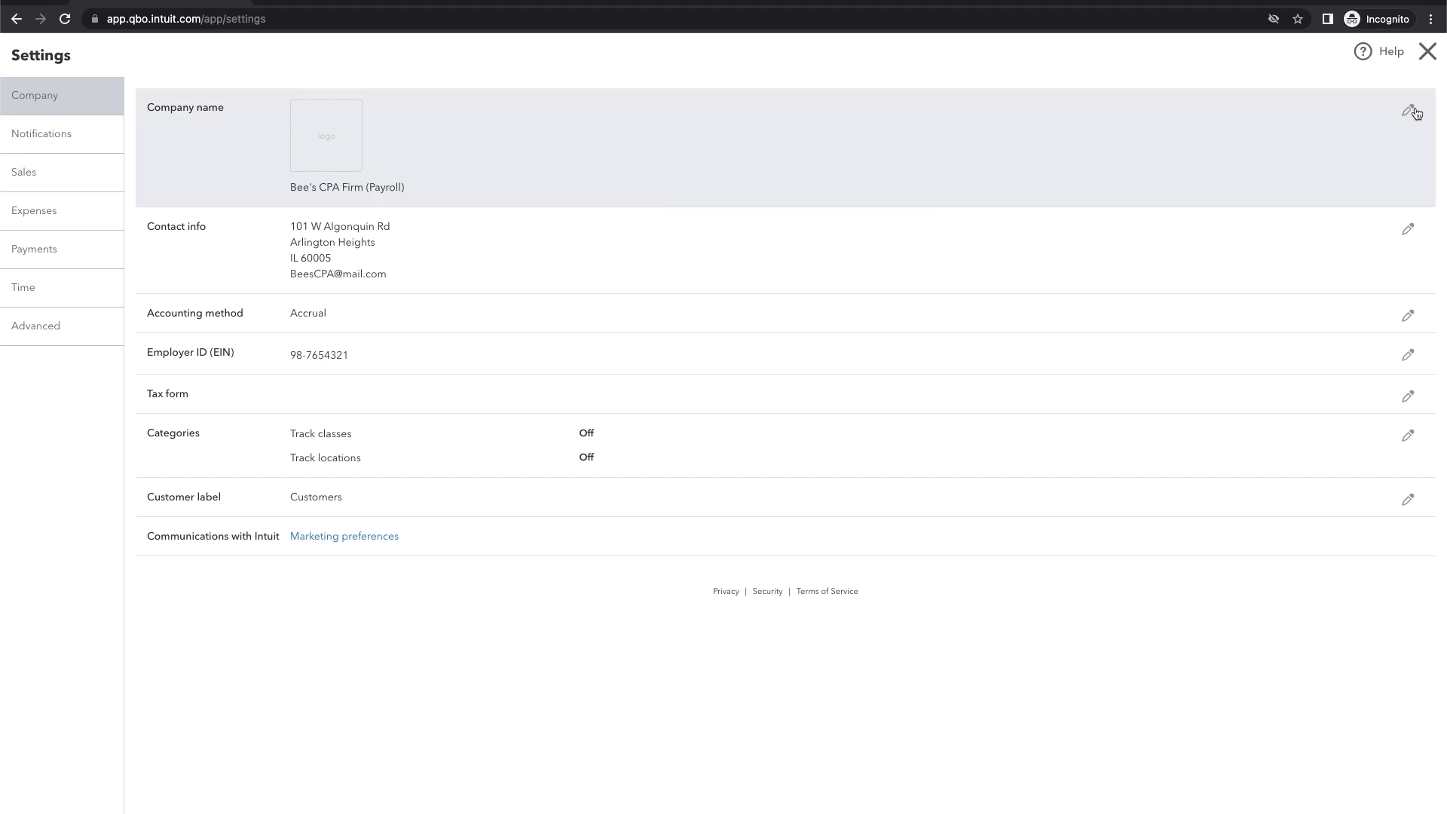
pyautogui.click(1407, 111)
pyautogui.click(471, 226)
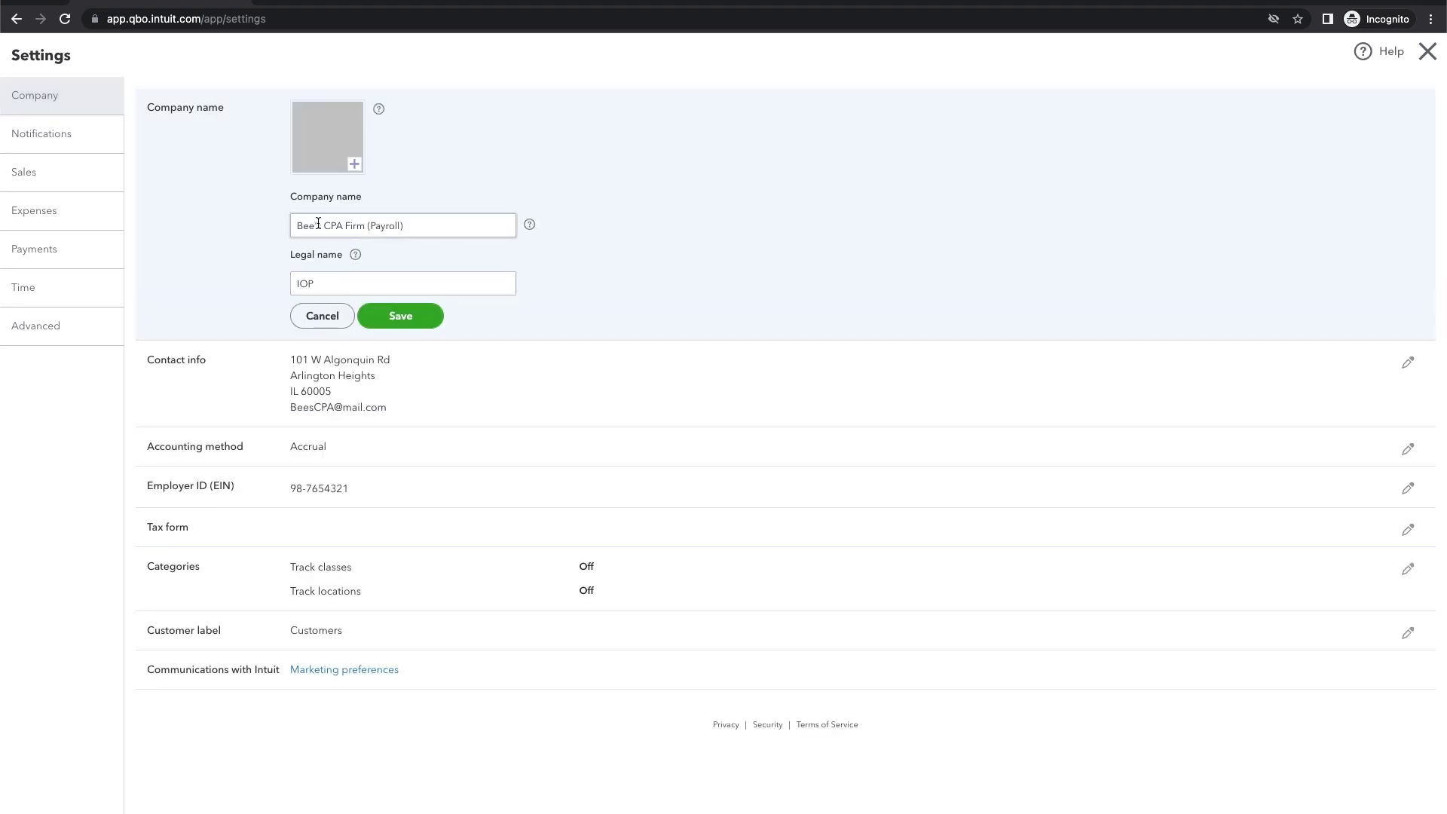
pyautogui.click(406, 319)
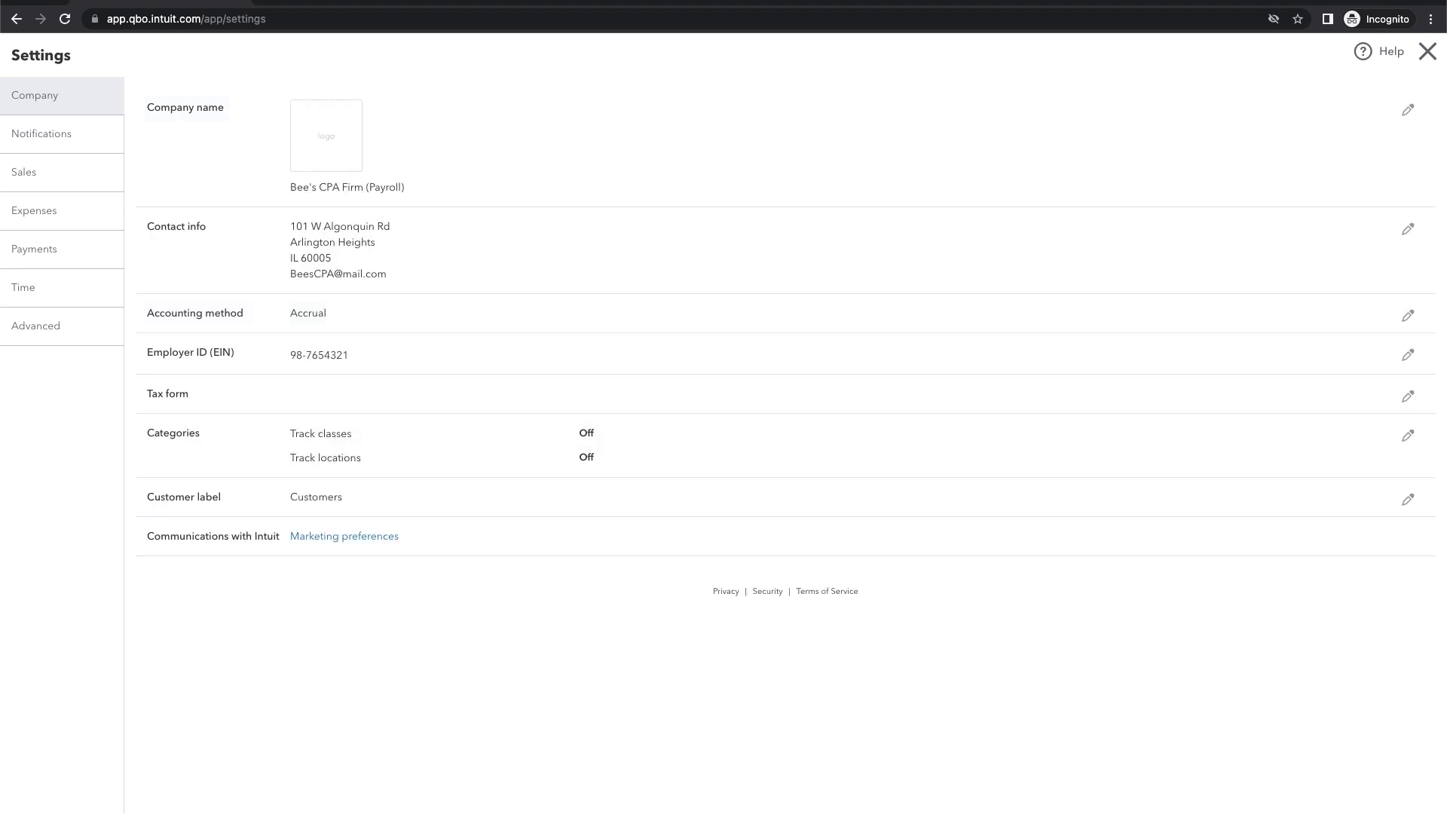
# Close Settings to return to the Clients list showing the firm's eight clients
pyautogui.press('Escape')
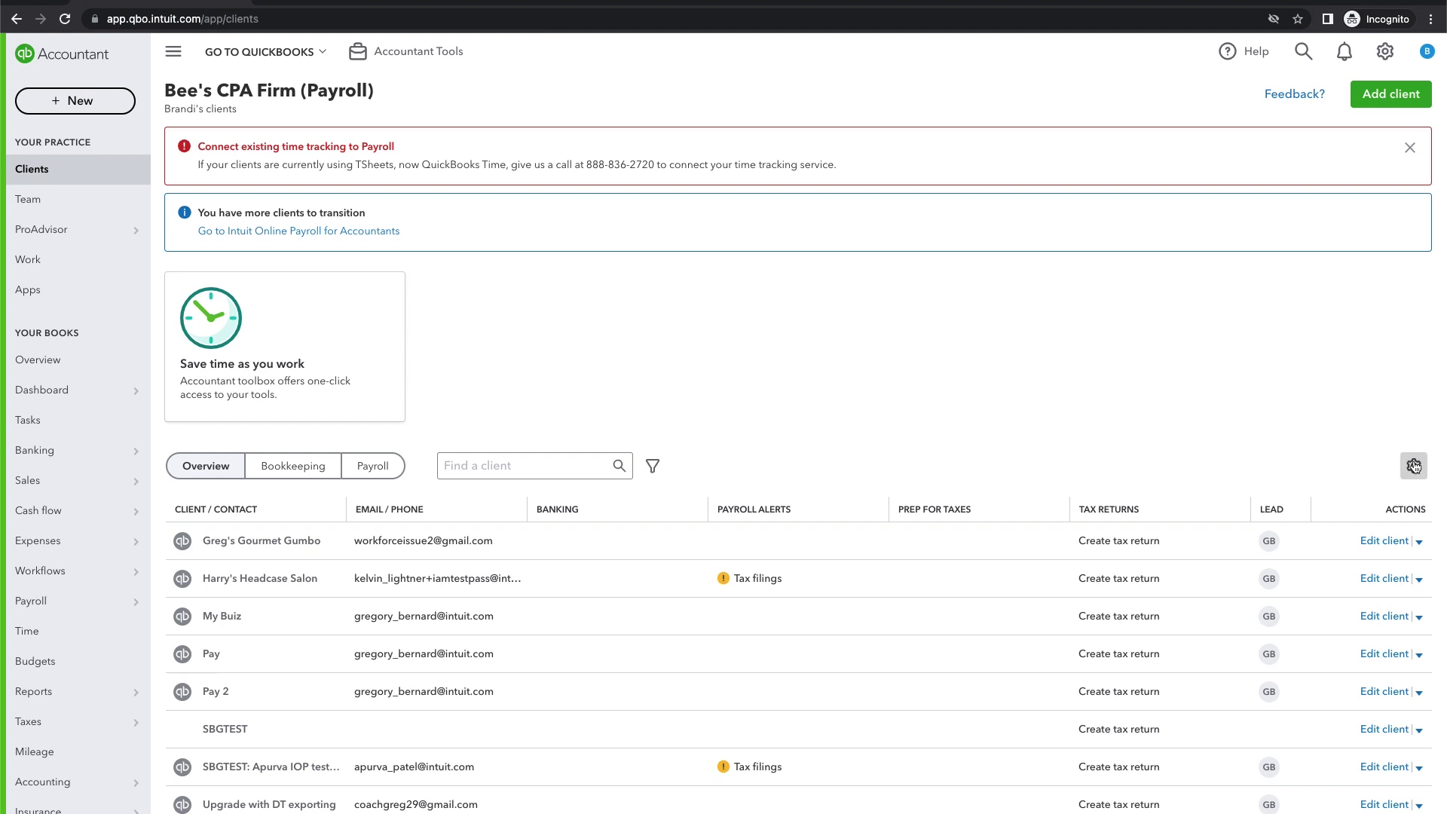
# Check the client table's column display options, then bring up the settings and tools menu
pyautogui.click(1414, 466)
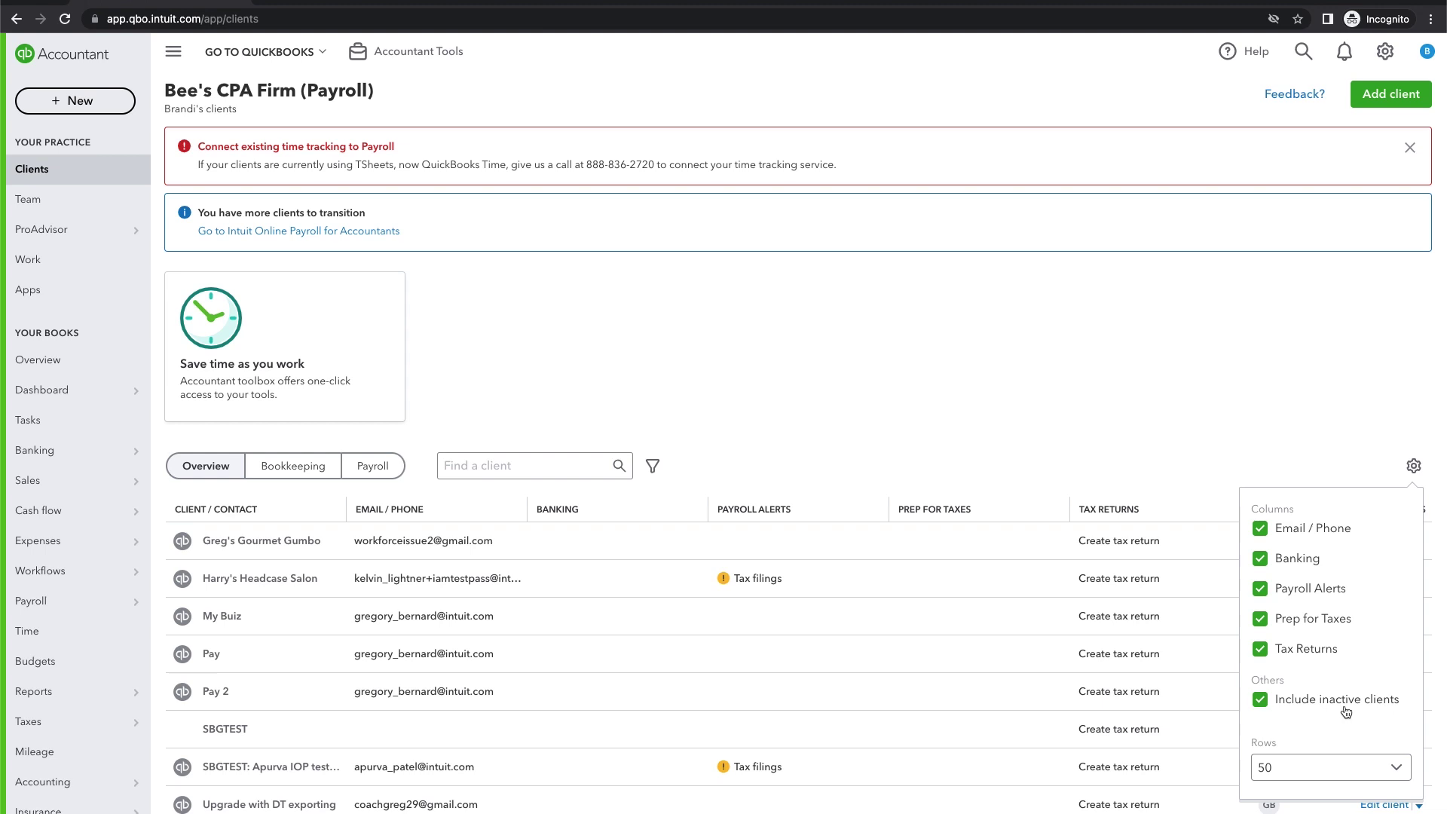
pyautogui.click(1405, 467)
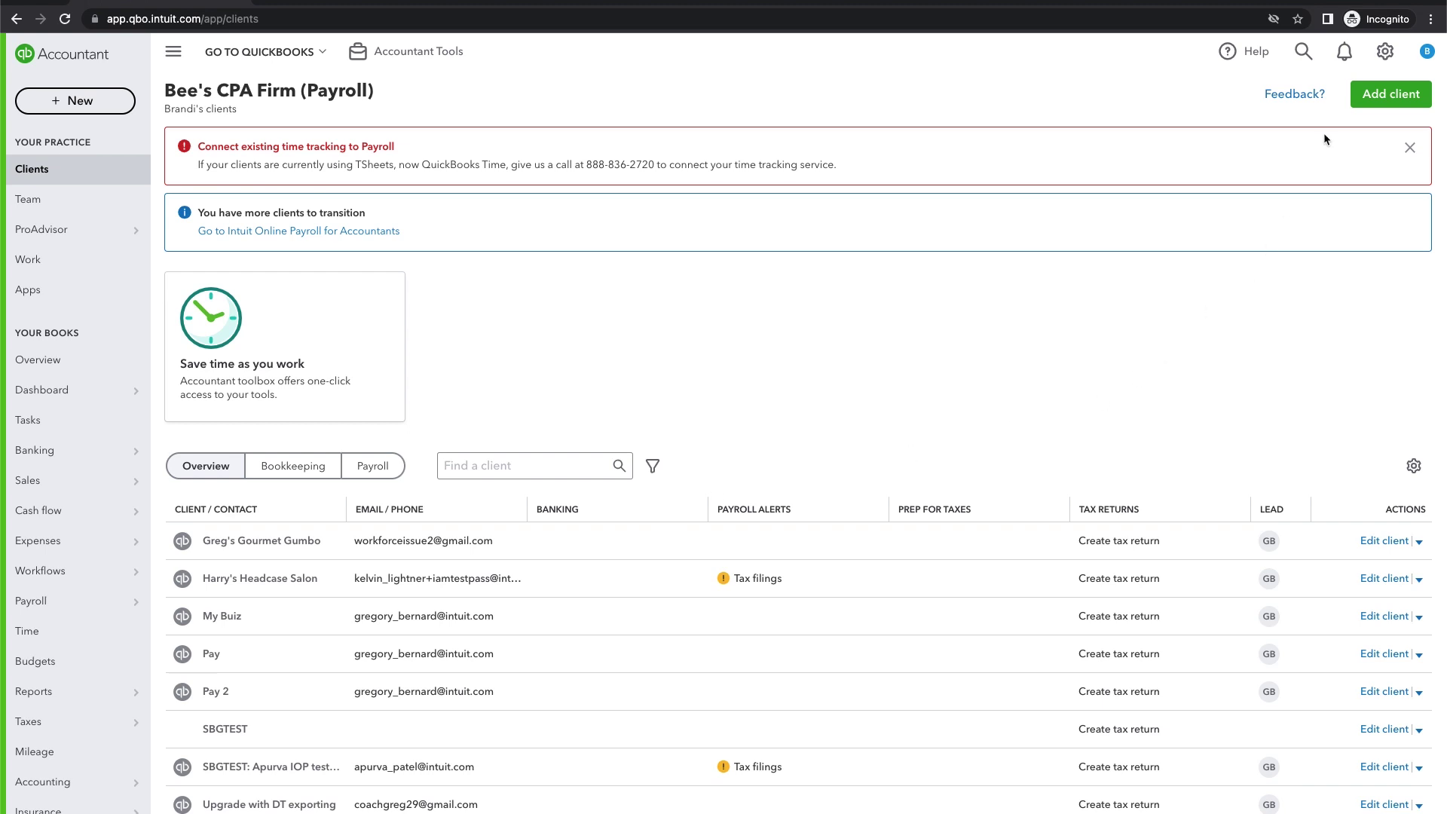
pyautogui.click(1381, 58)
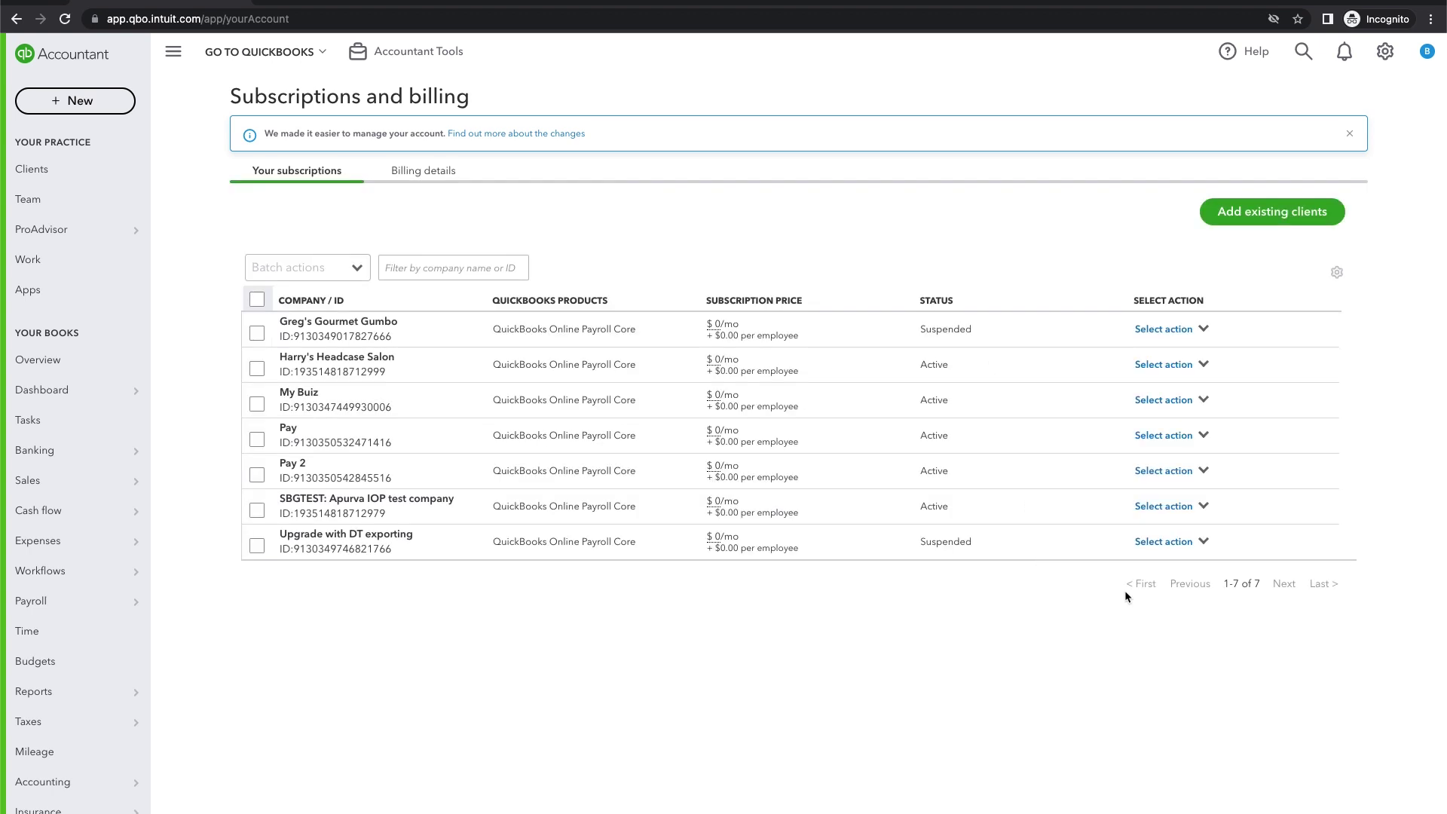
# Check the Upgrade with DT exporting subscription's actions and the billing details, then return to Clients
pyautogui.click(1202, 543)
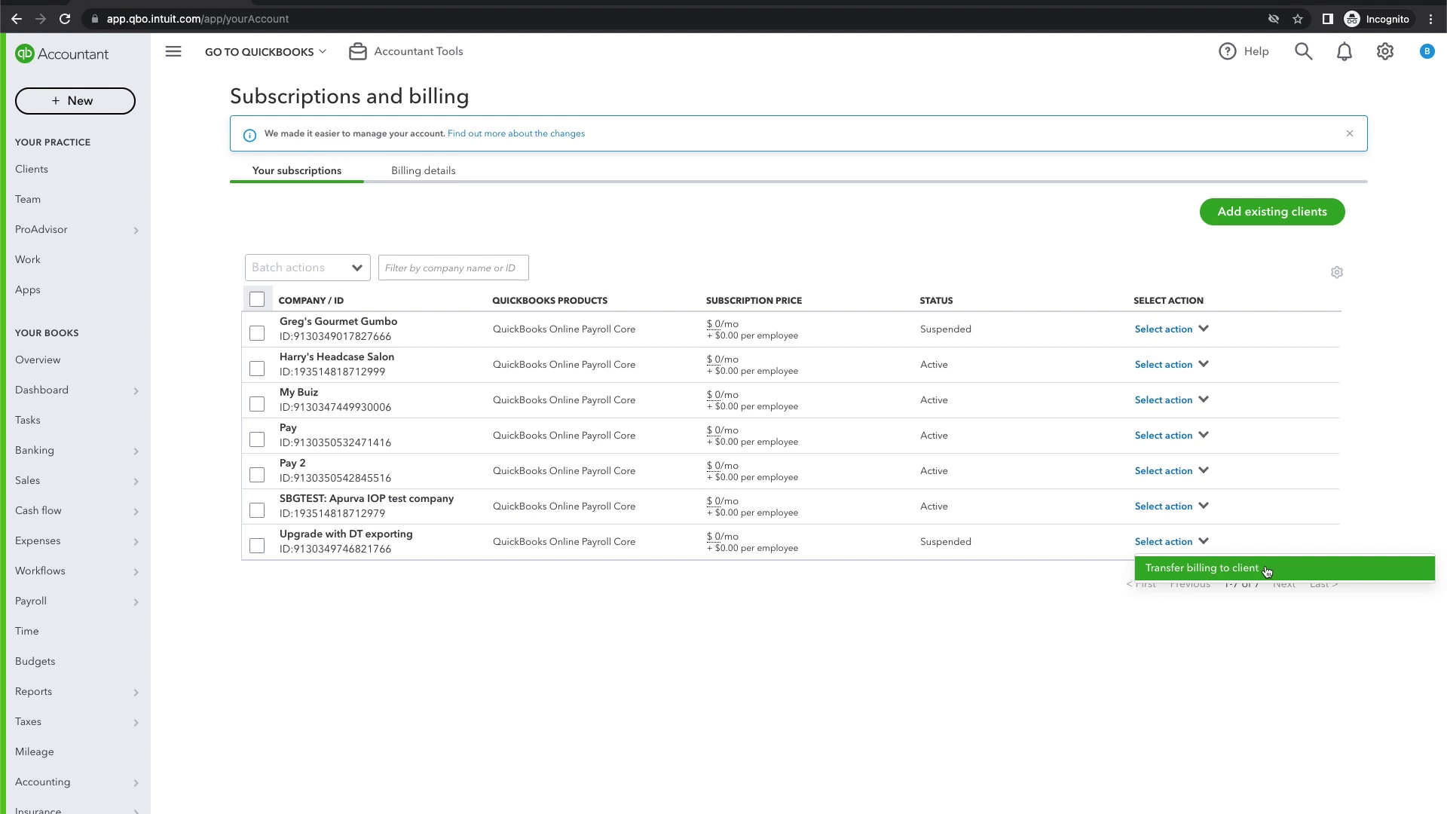
pyautogui.click(982, 607)
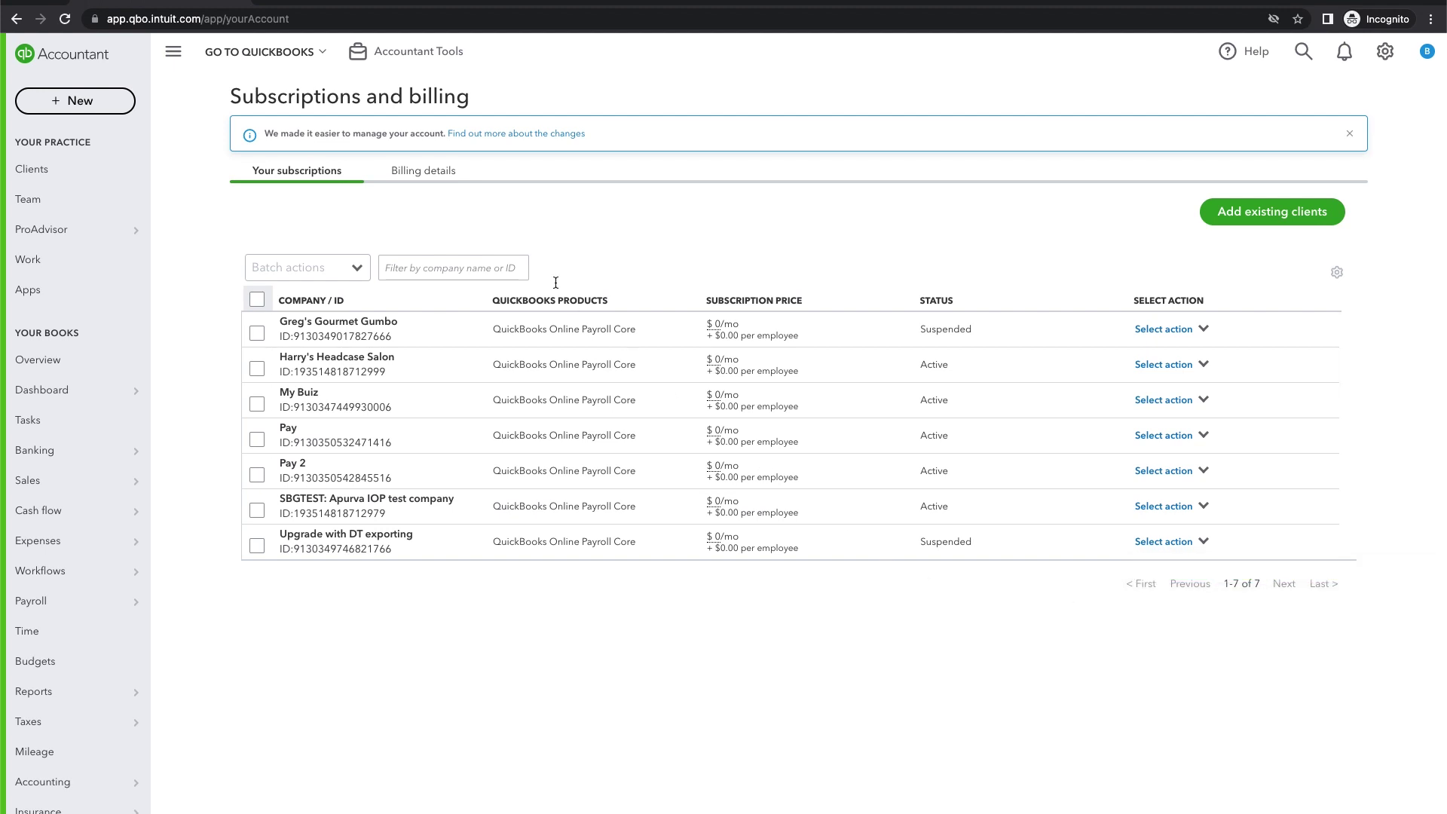
pyautogui.click(424, 173)
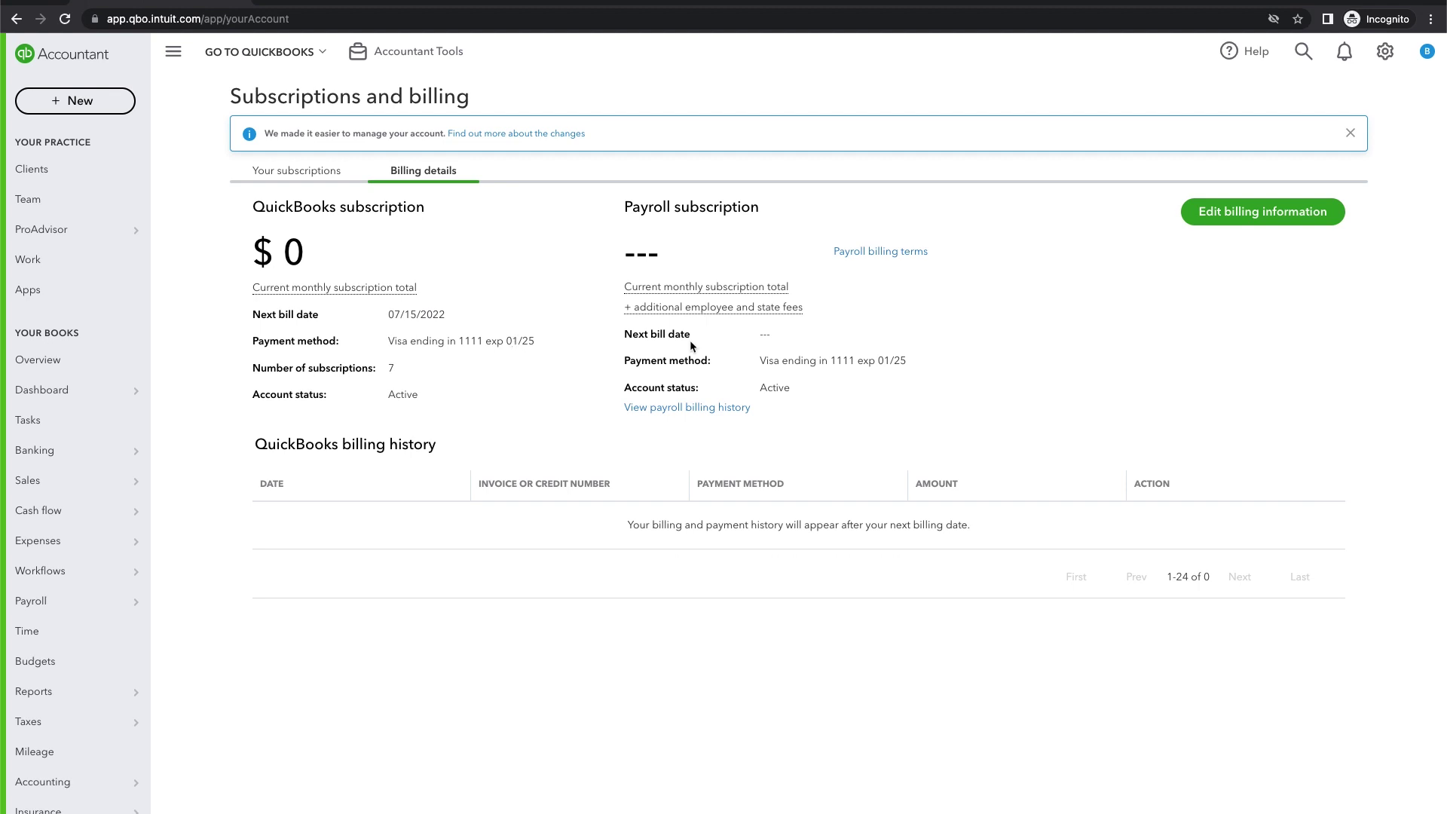
pyautogui.click(314, 173)
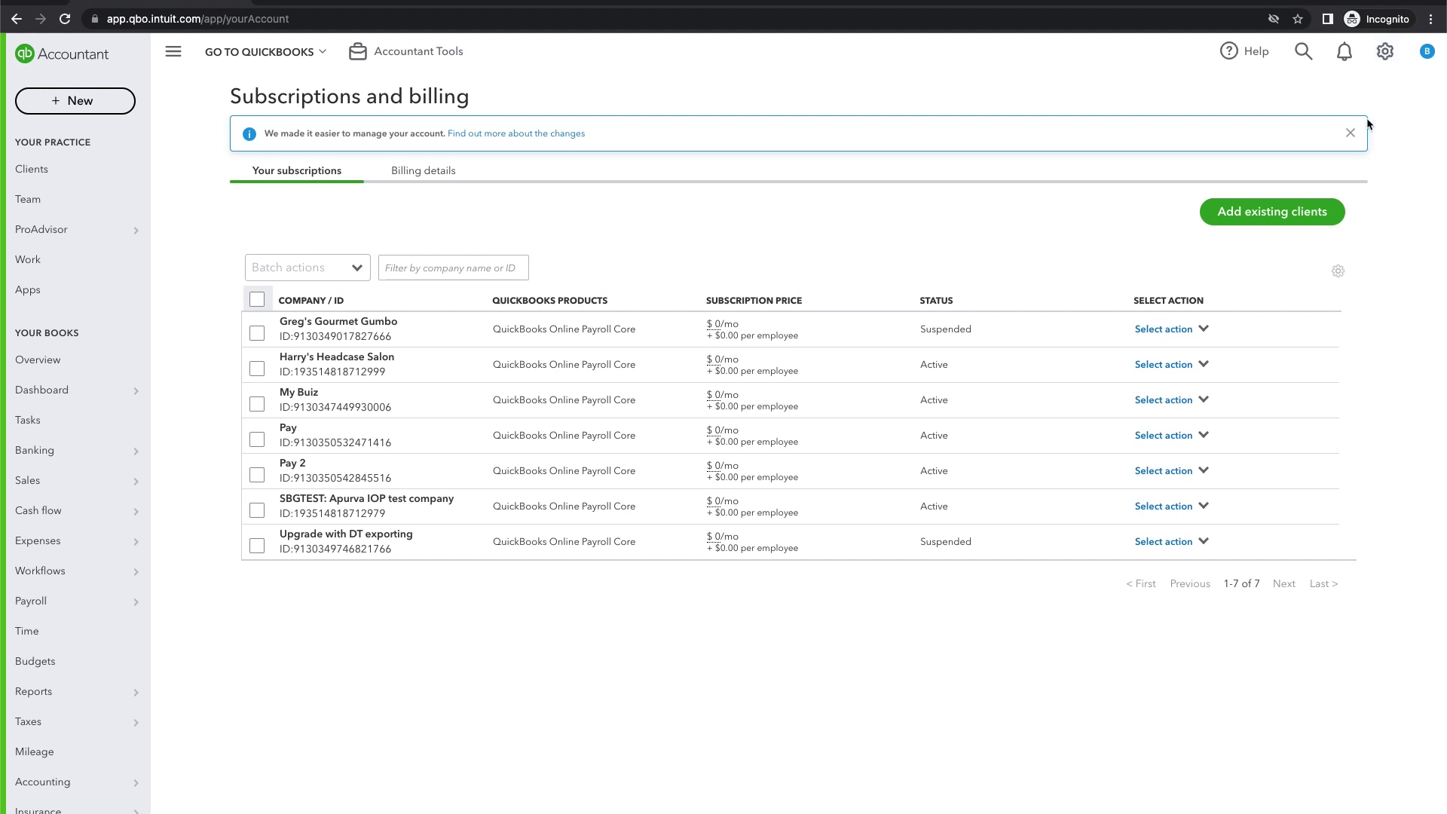
pyautogui.click(88, 172)
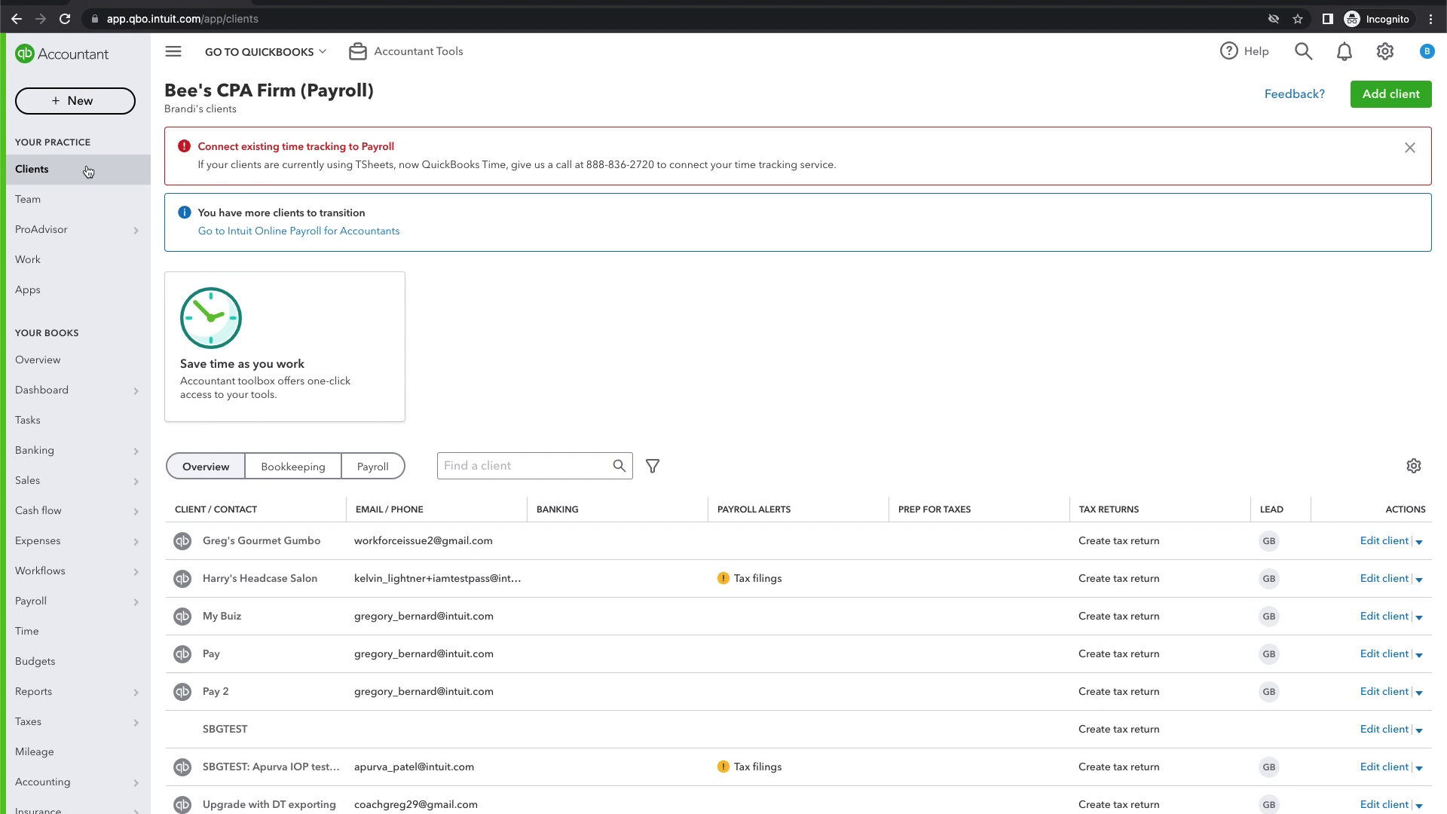
pyautogui.scroll(-1, 791, 355)
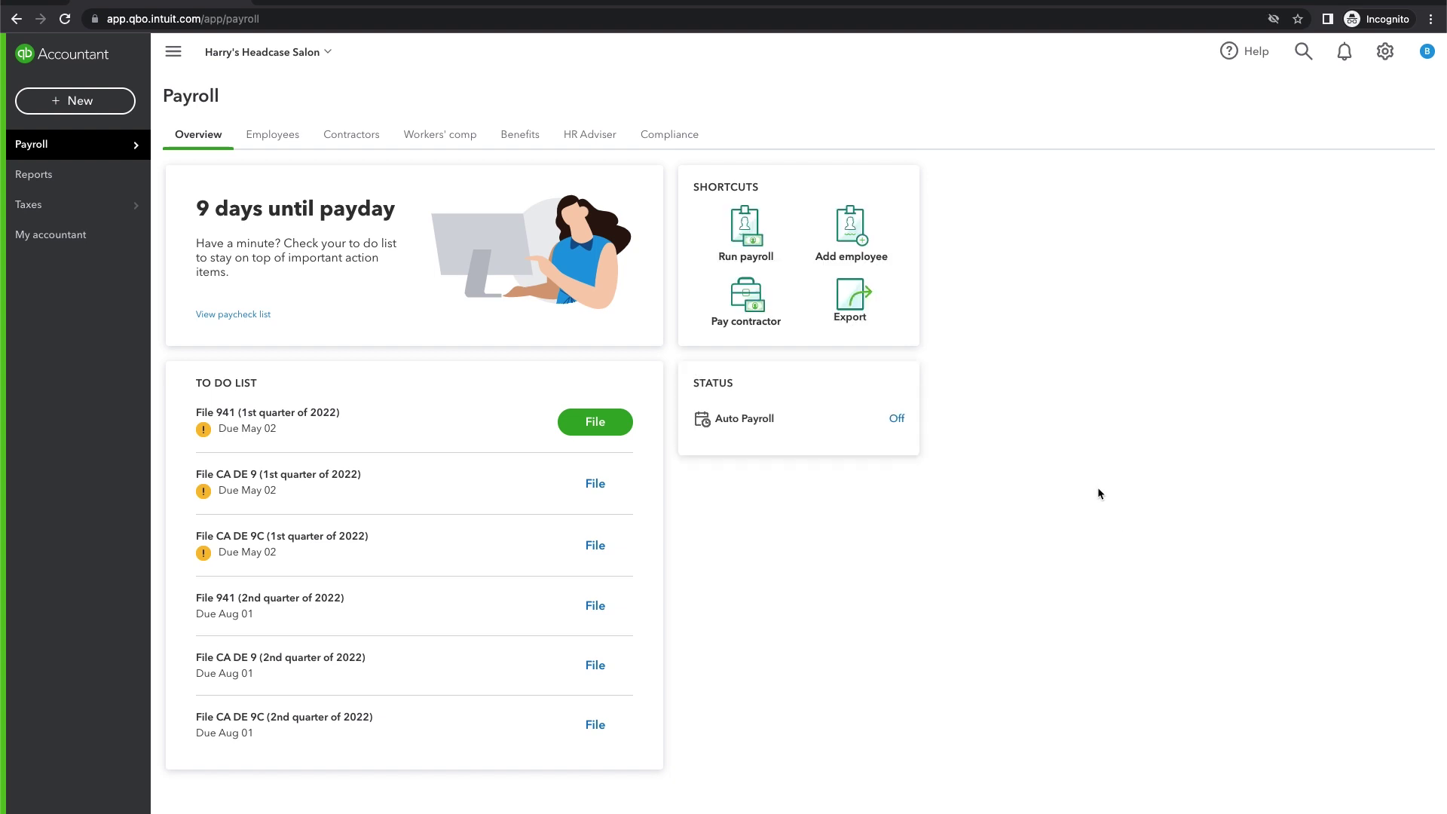
pyautogui.click(331, 56)
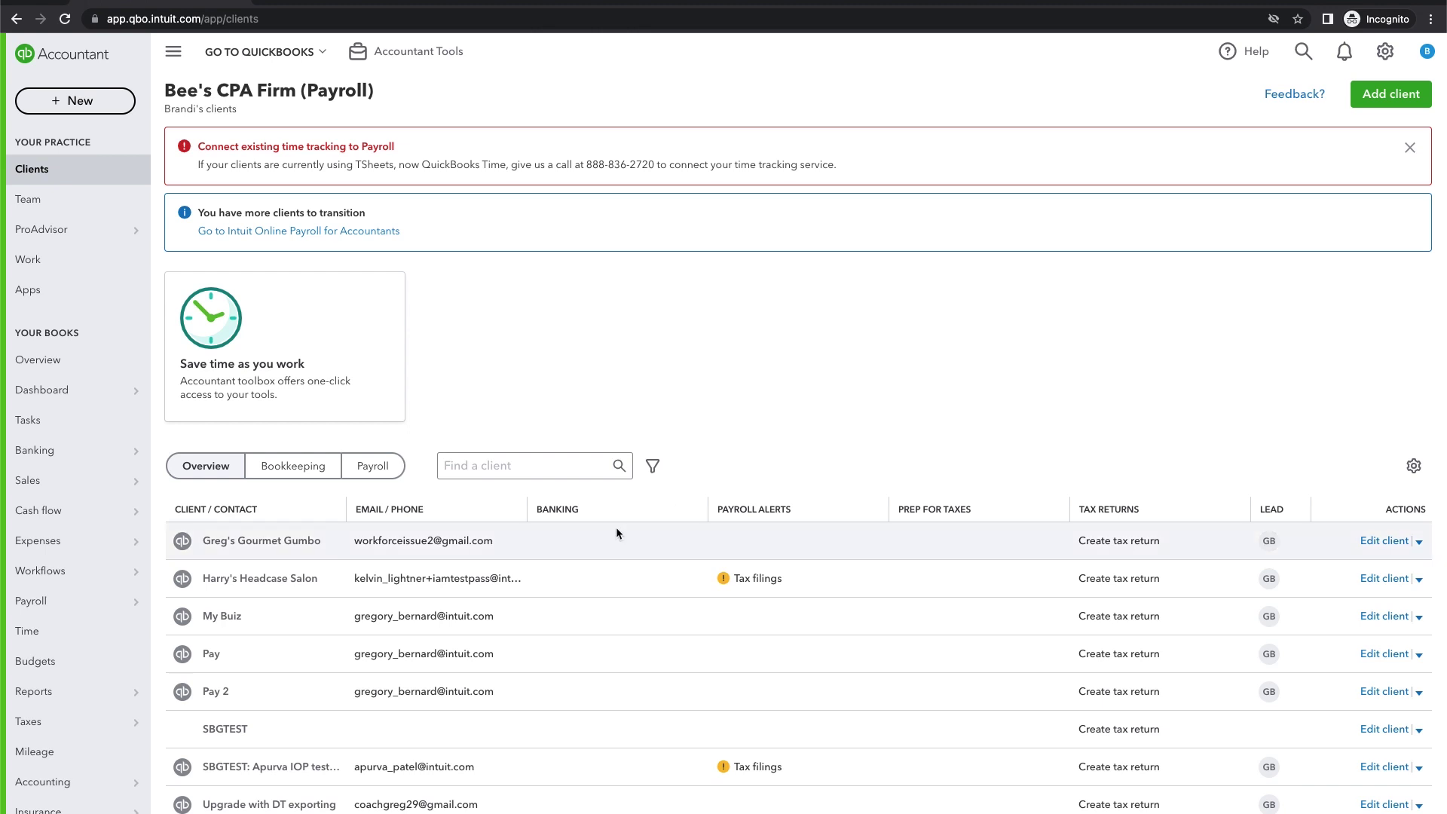
# From Payroll Employees, start a payroll run for the Every Other Friday schedule
pyautogui.moveTo(55, 614)
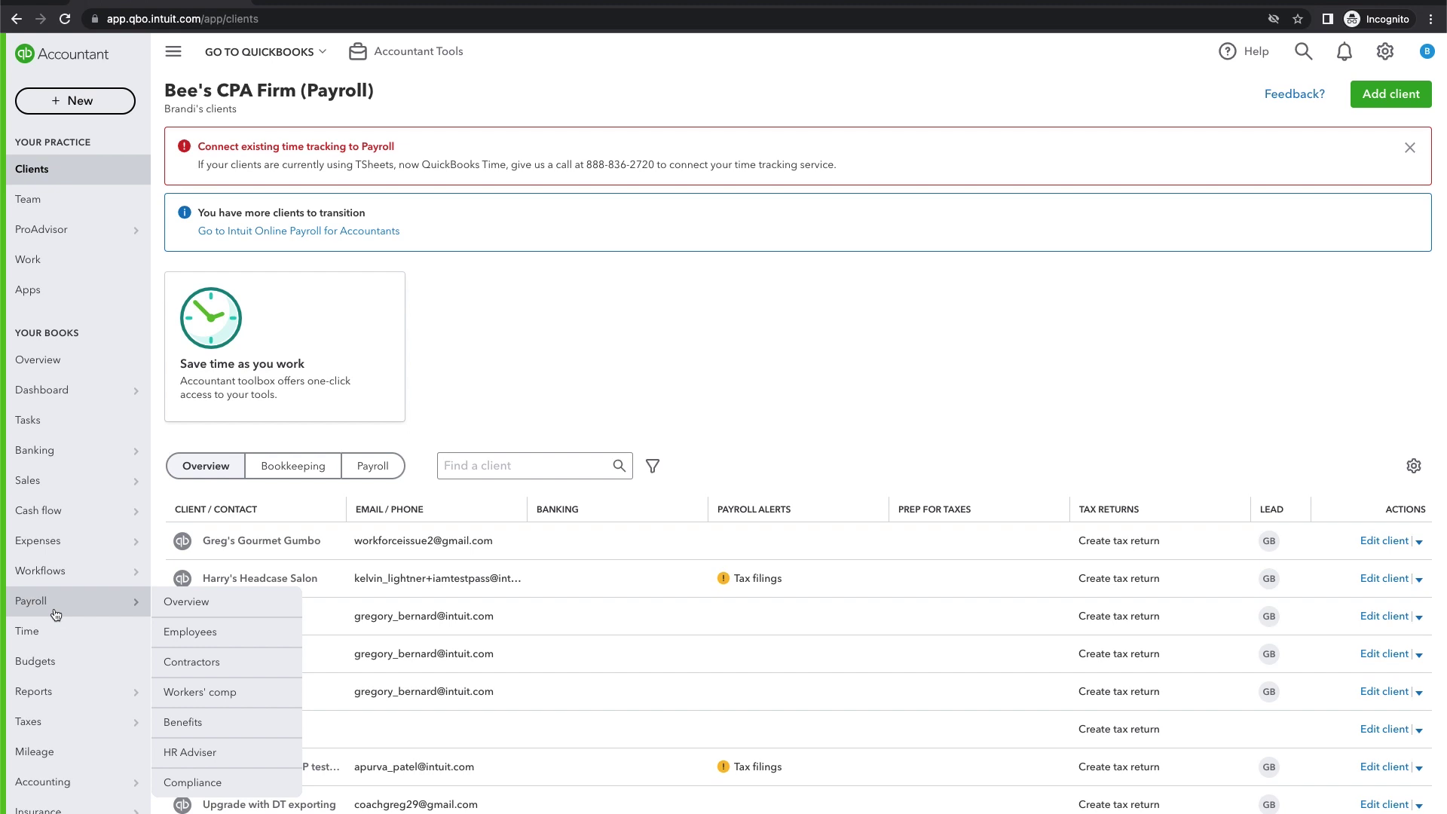
pyautogui.click(55, 614)
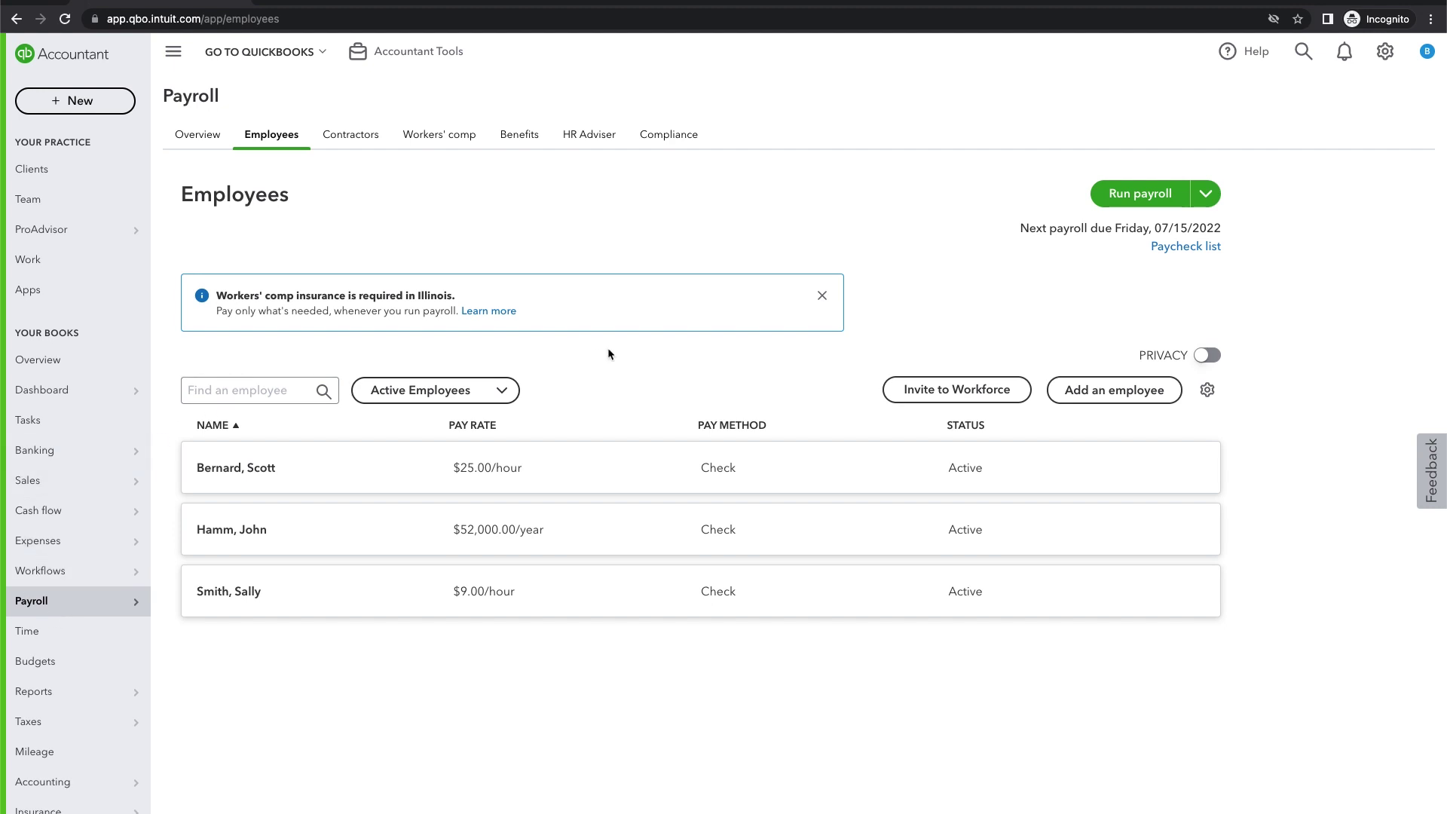
pyautogui.click(1138, 194)
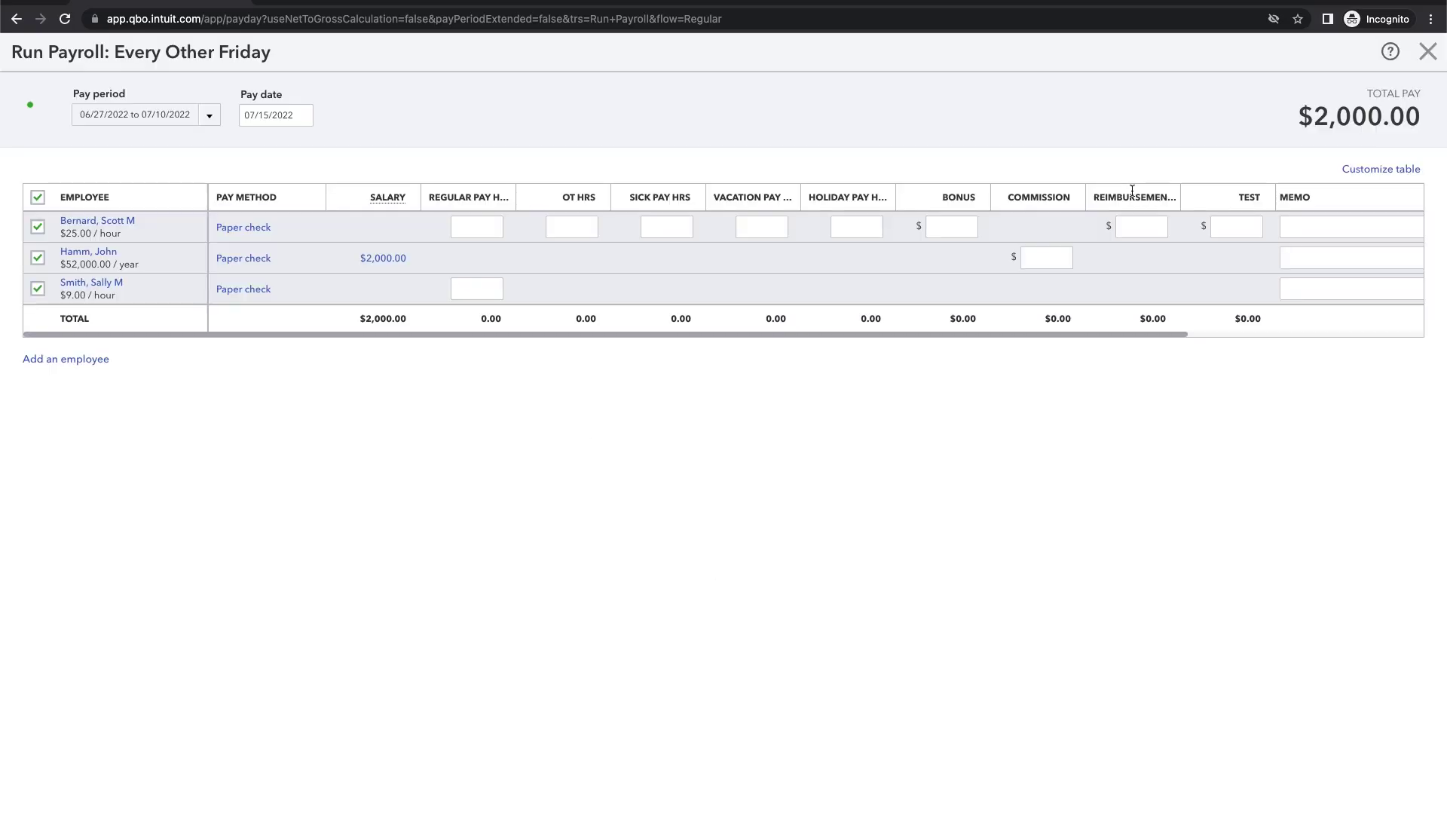
# Enter 32 and 40 regular hours for the two hourly employees and update total pay
pyautogui.click(468, 229)
pyautogui.write('32')
pyautogui.click(492, 290)
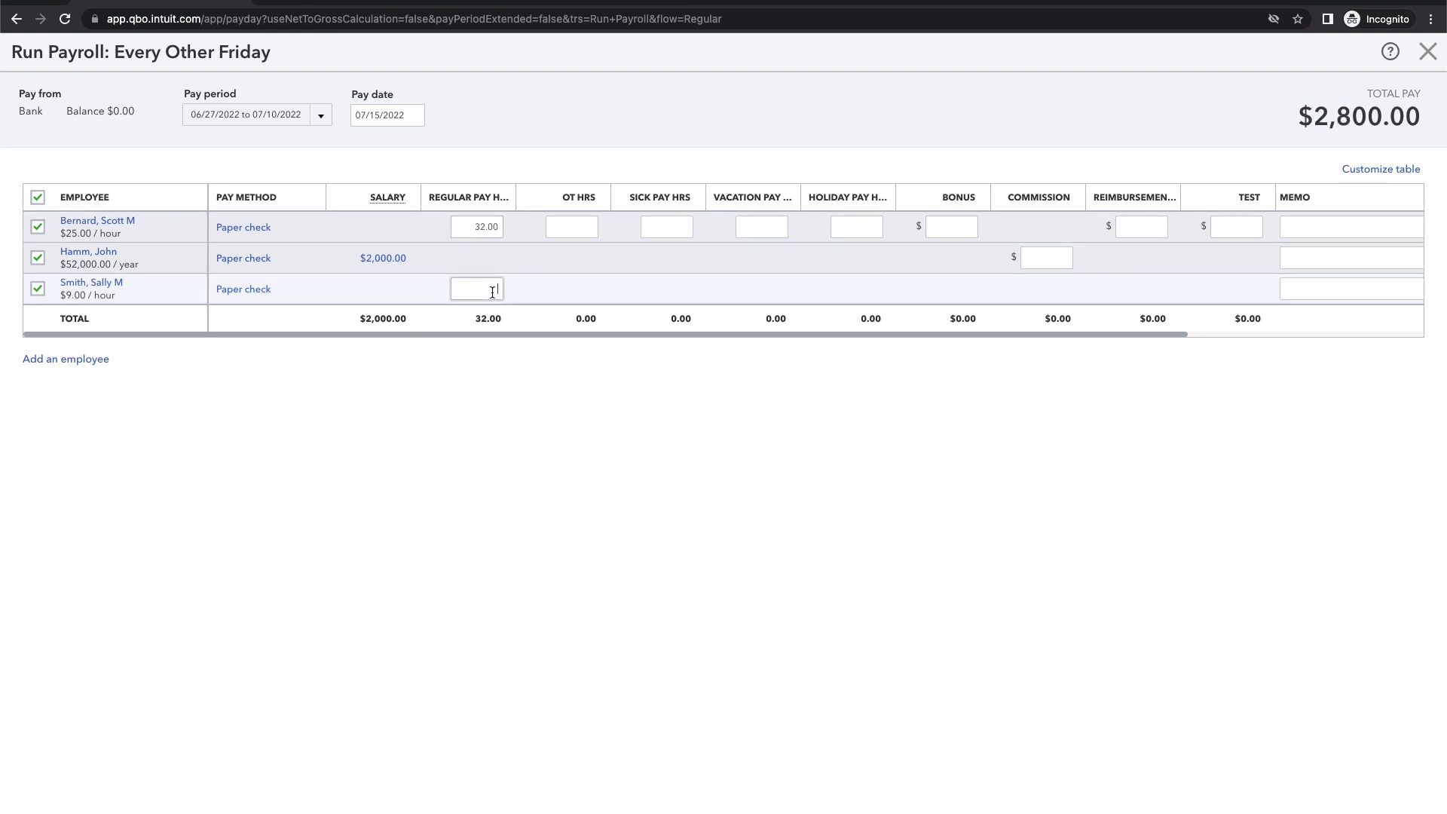
pyautogui.write('40')
pyautogui.click(494, 463)
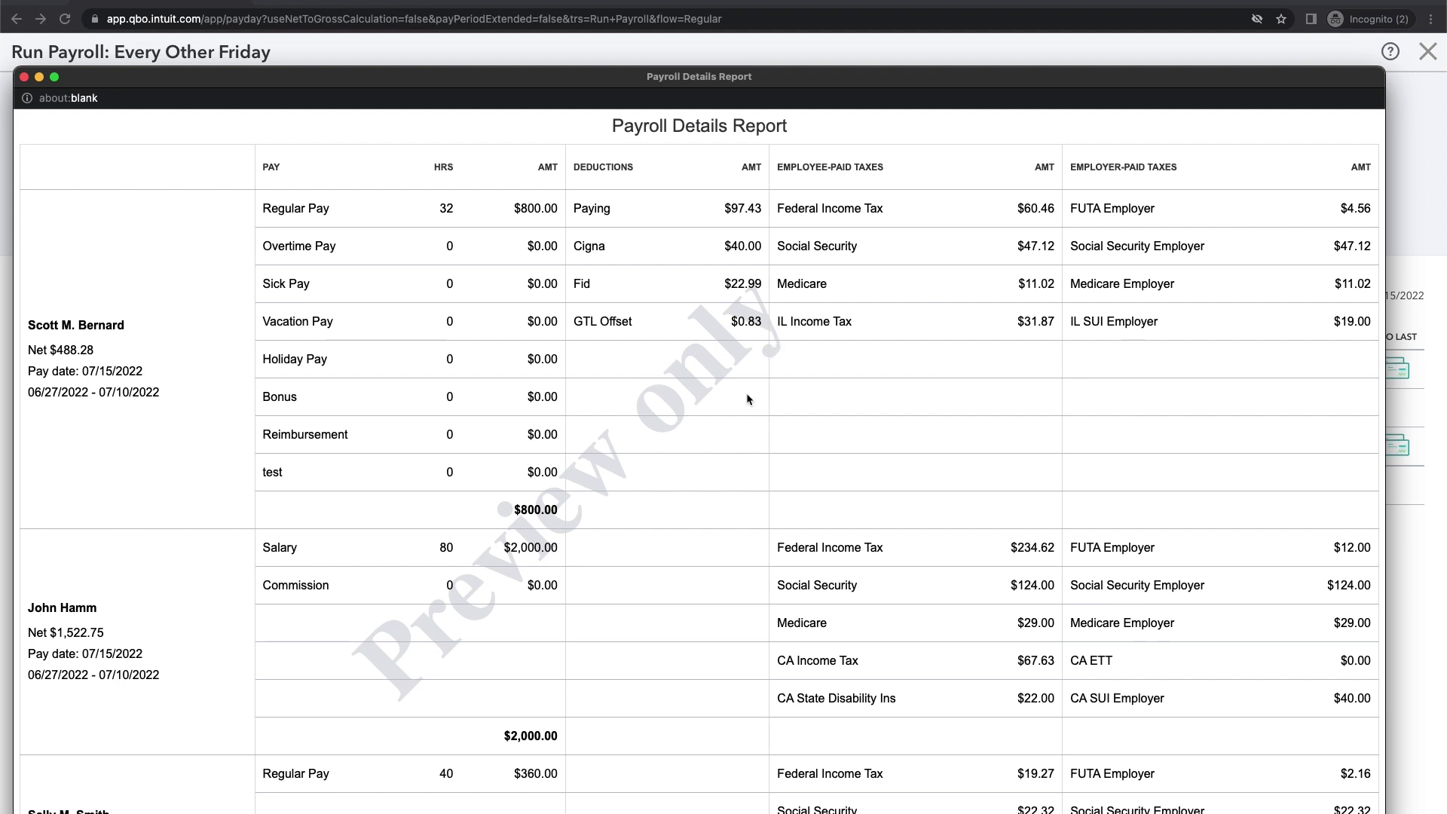
# Close the Payroll Details Report preview
pyautogui.click(23, 76)
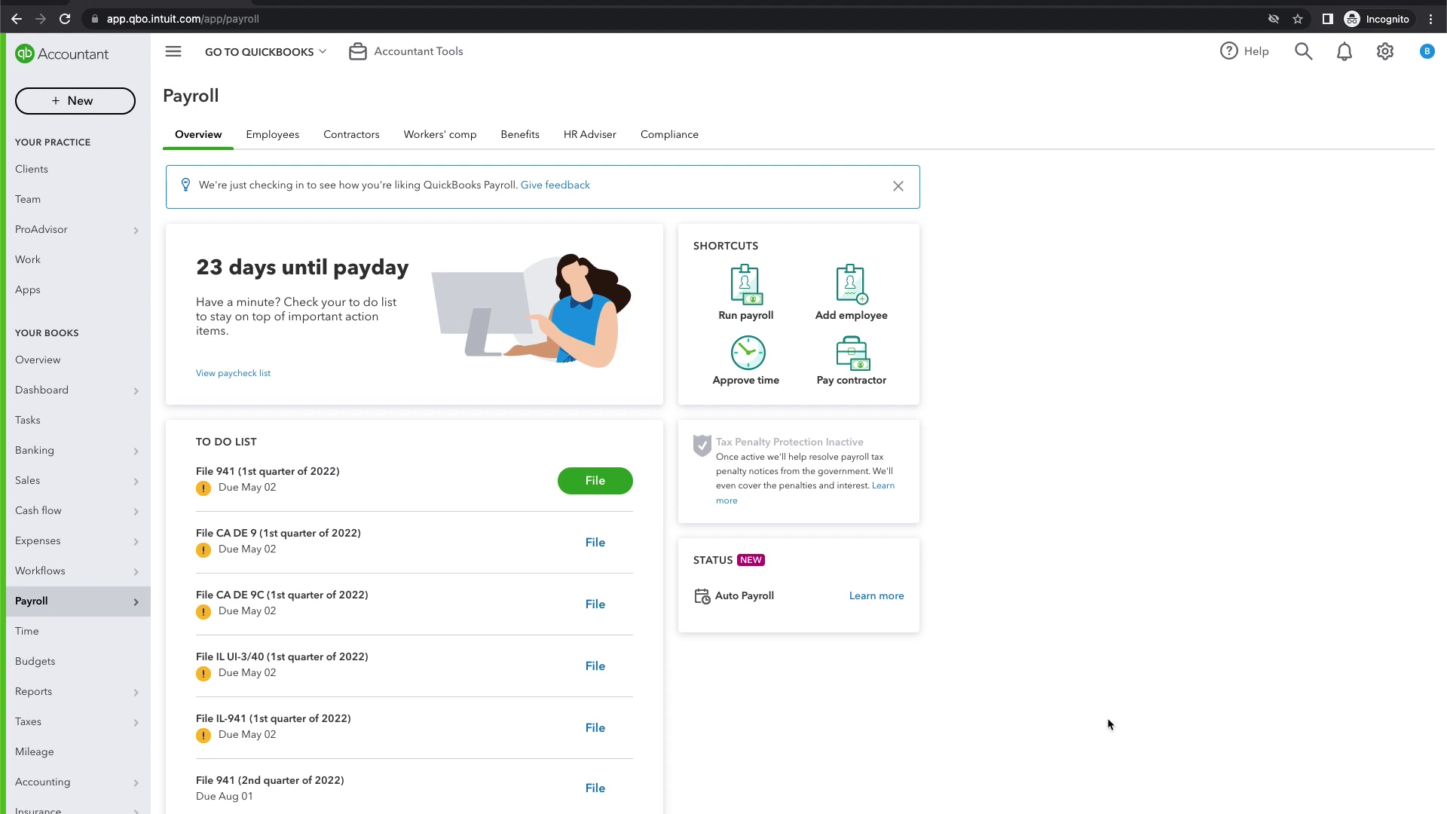
# Export the firm's three paychecks to QuickBooks for Windows from Payroll settings
pyautogui.click(1384, 52)
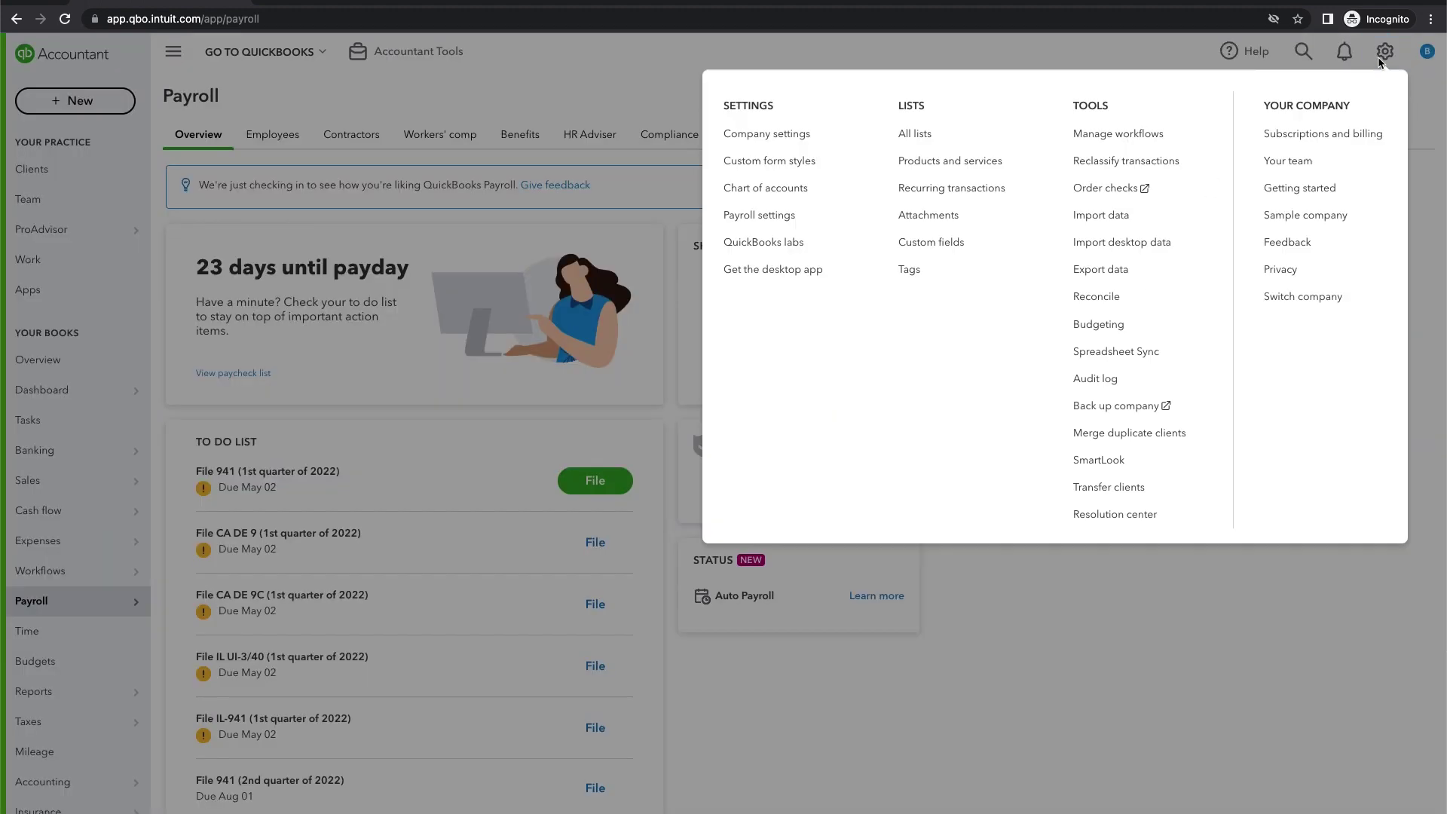
pyautogui.click(800, 216)
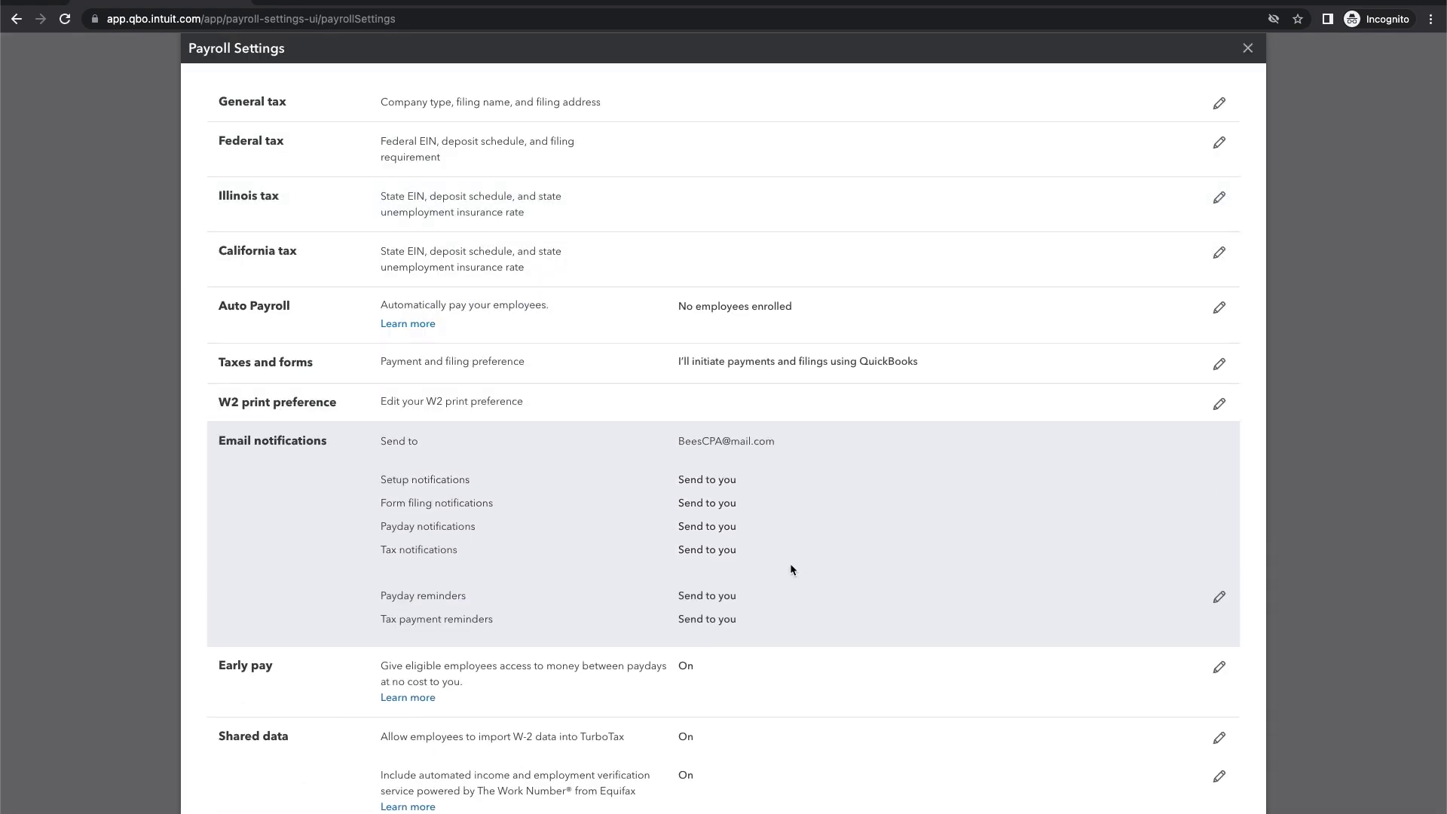
pyautogui.scroll(-3, 789, 562)
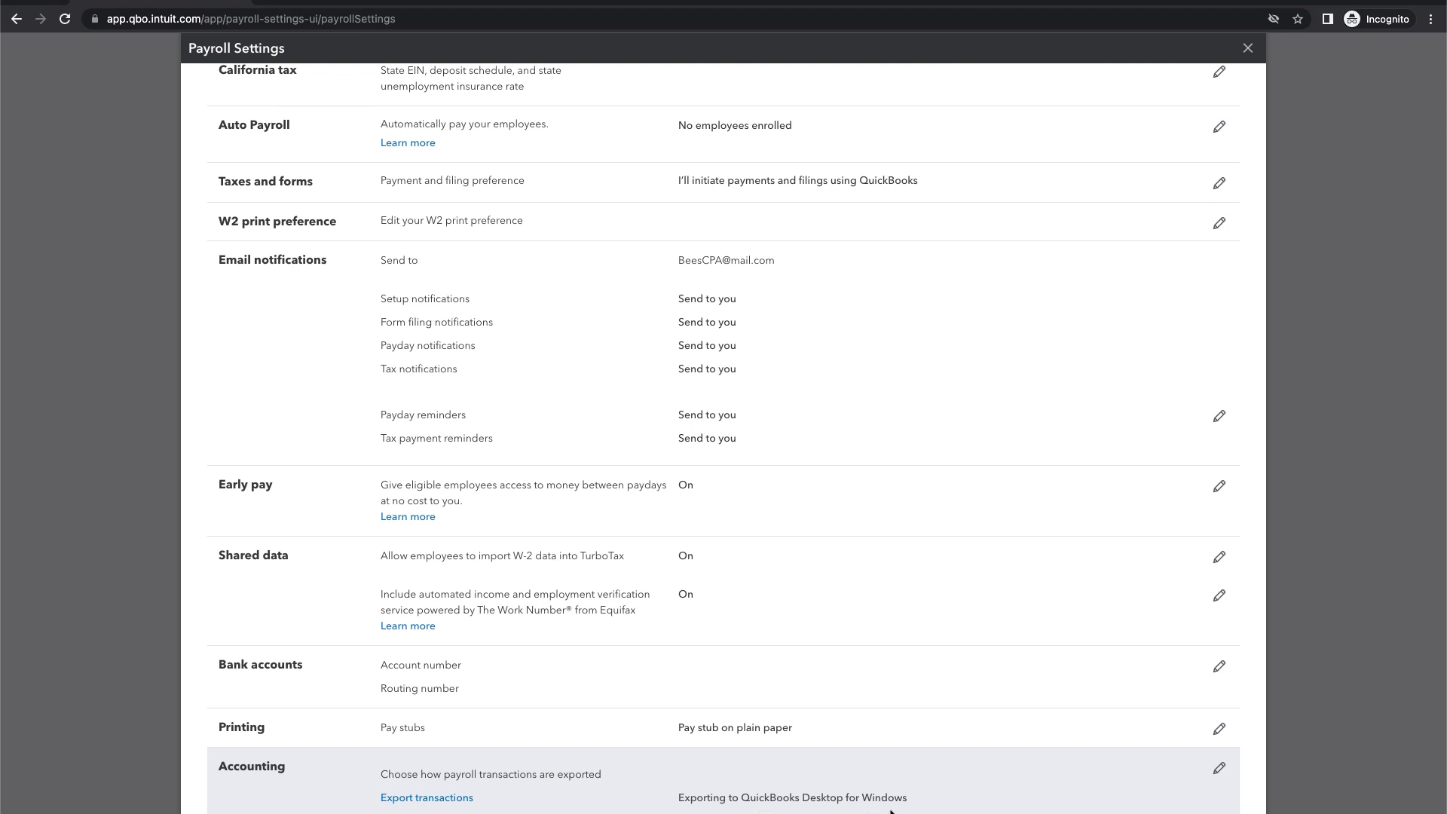
pyautogui.click(447, 800)
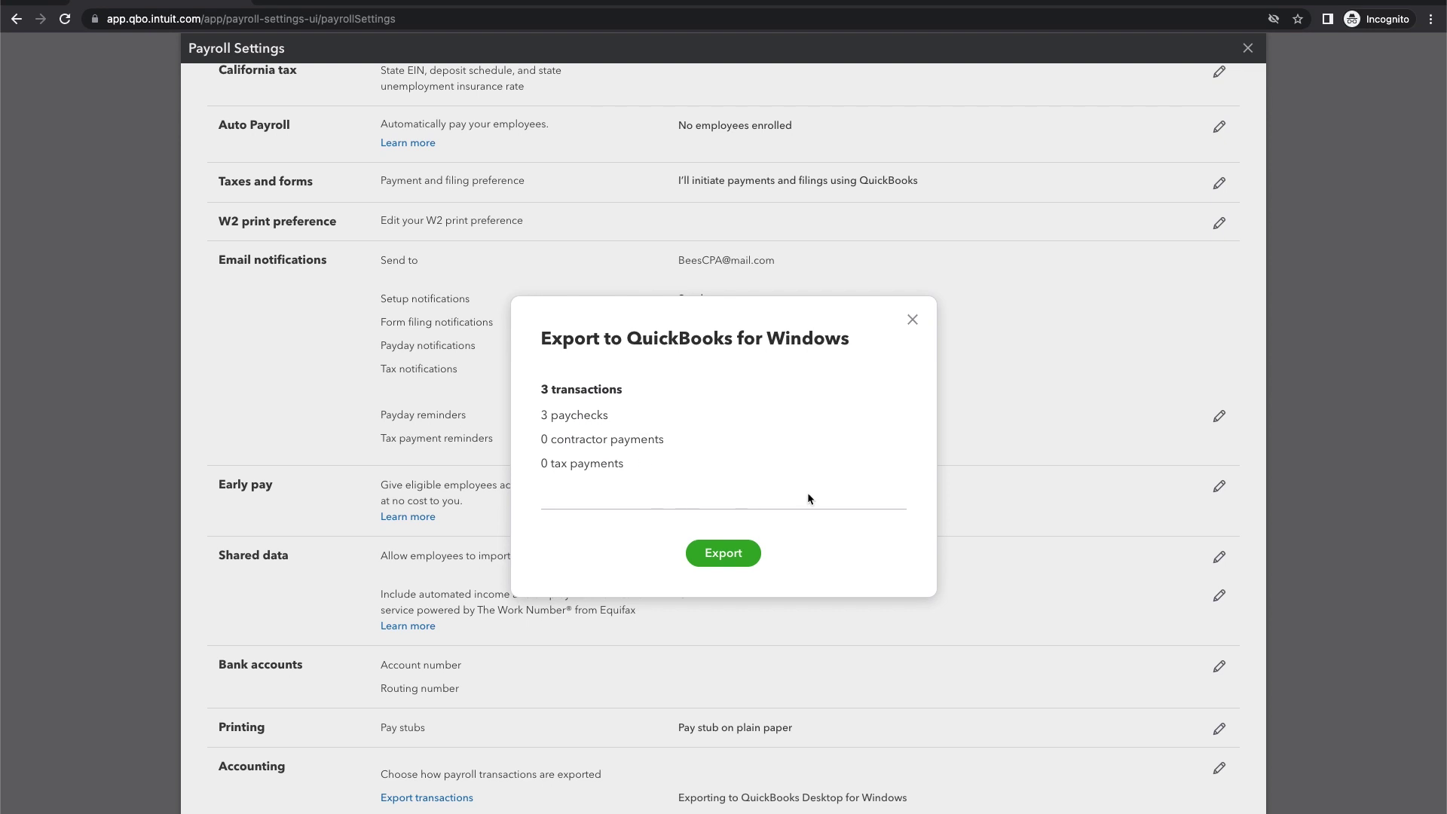
pyautogui.click(723, 555)
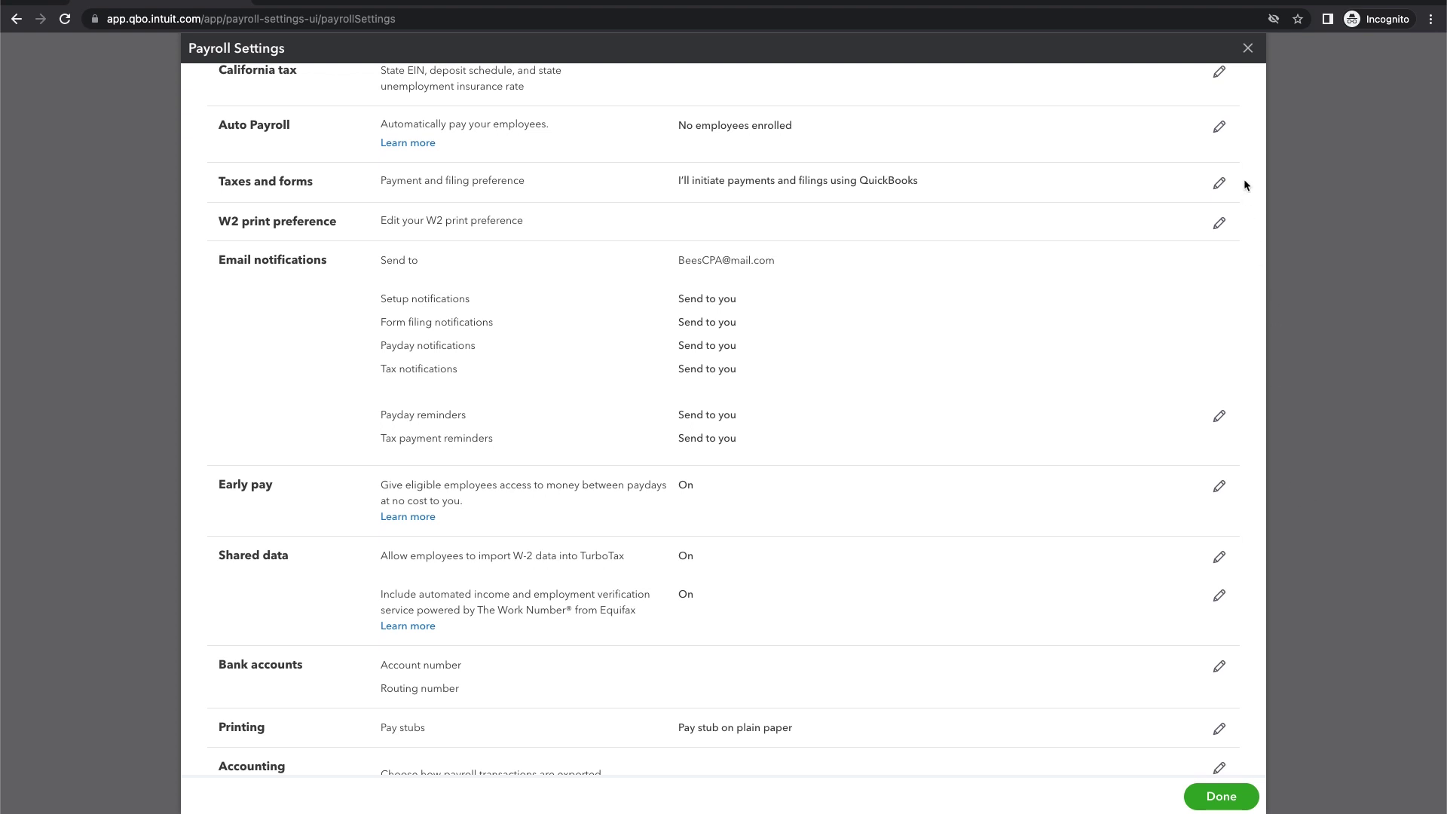
# Close payroll settings and return to the firm homepage, leaving the gear menu unused
pyautogui.click(1247, 48)
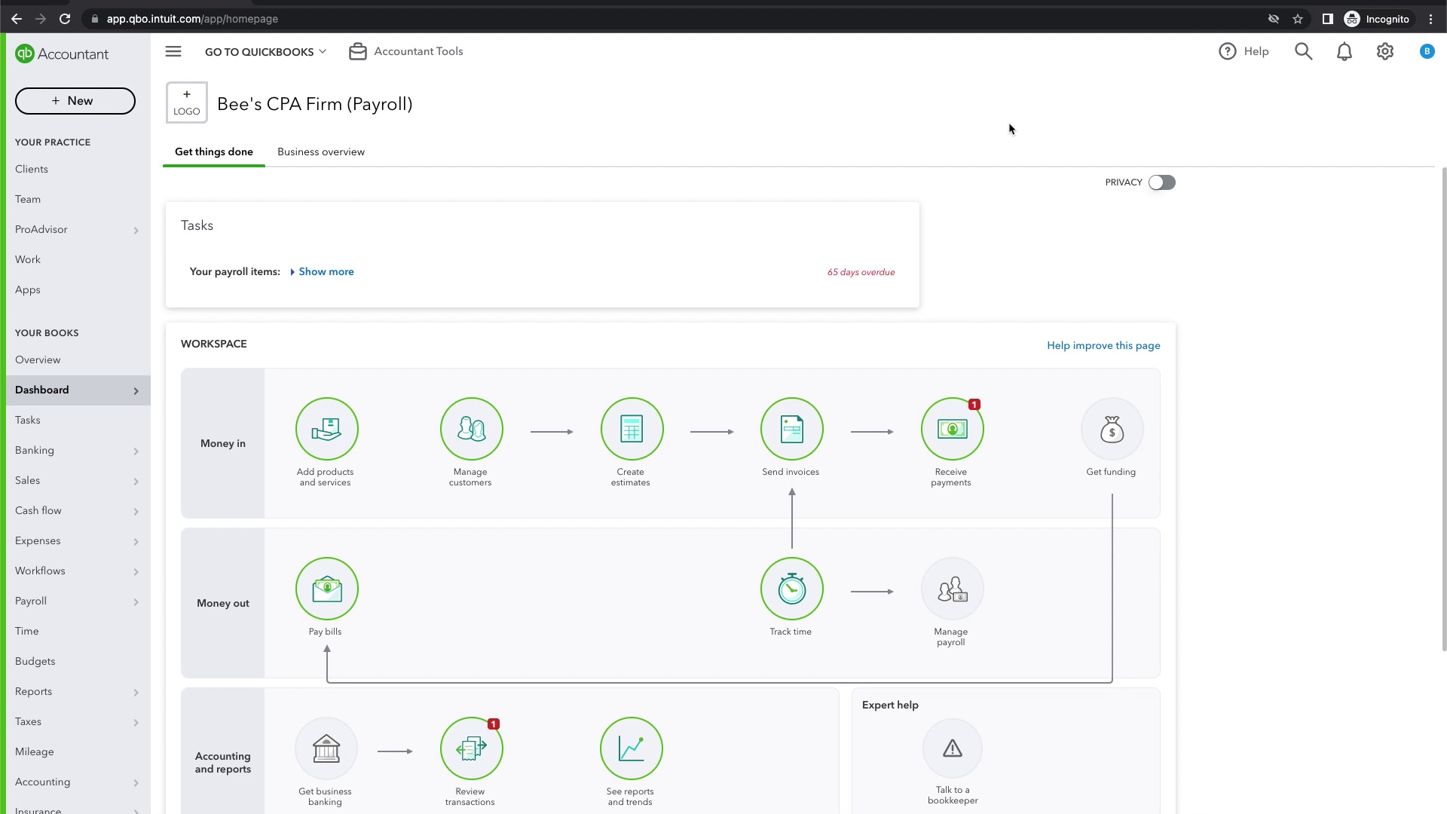
pyautogui.click(1385, 52)
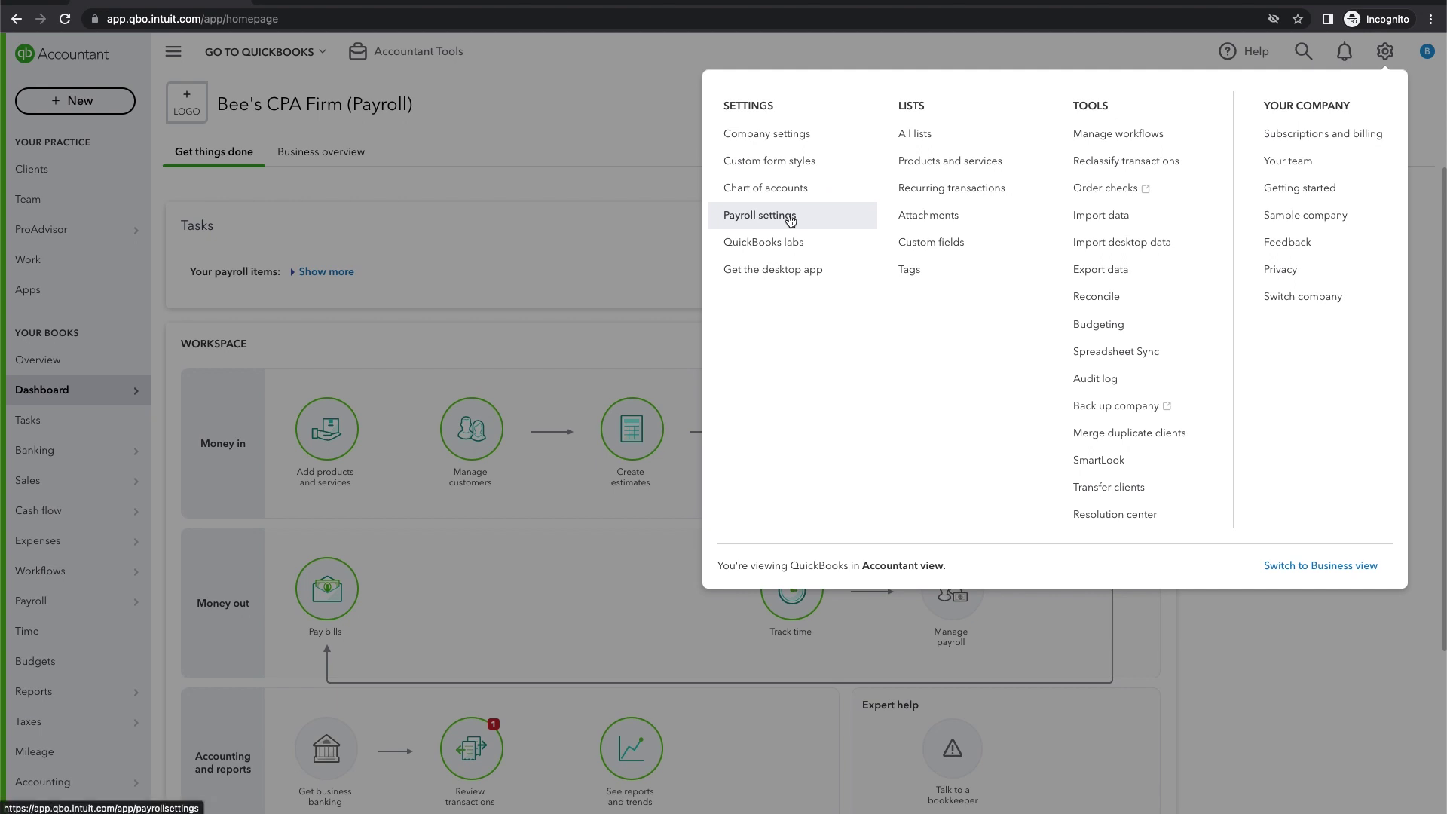
pyautogui.click(650, 127)
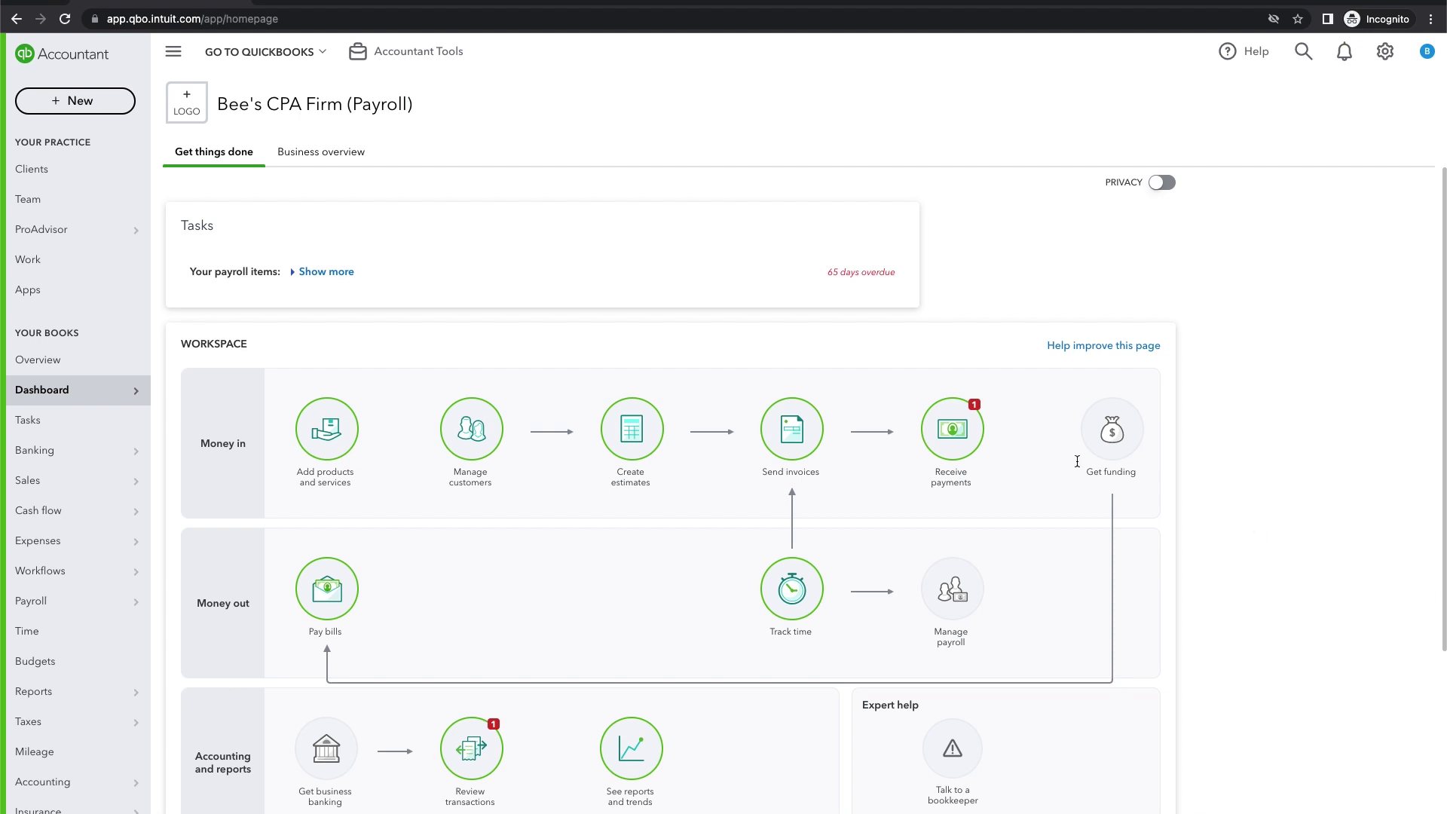
# From the Clients list, open Harry's Headcase Salon's payroll and its Export transactions
pyautogui.click(110, 175)
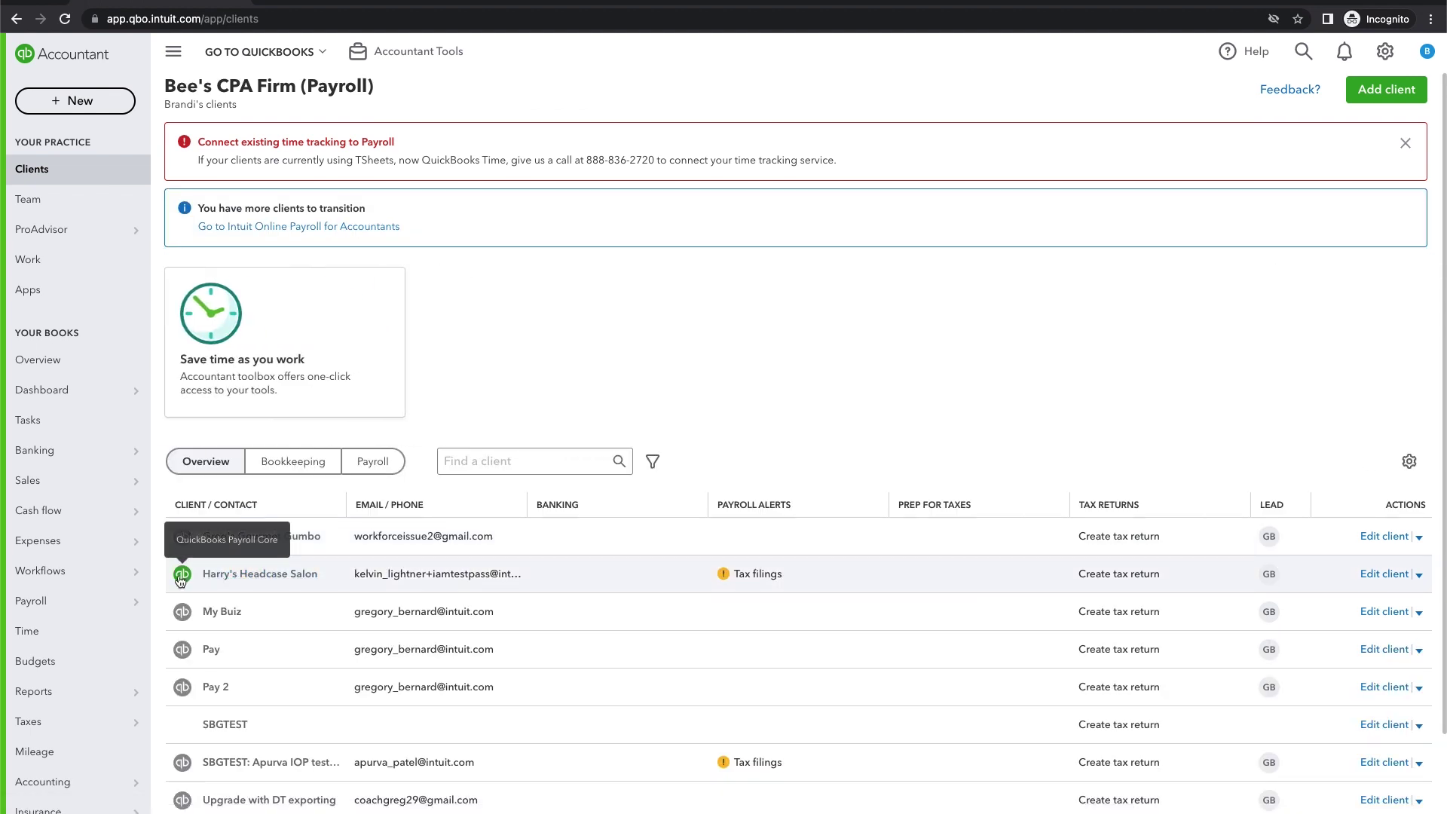
pyautogui.click(181, 577)
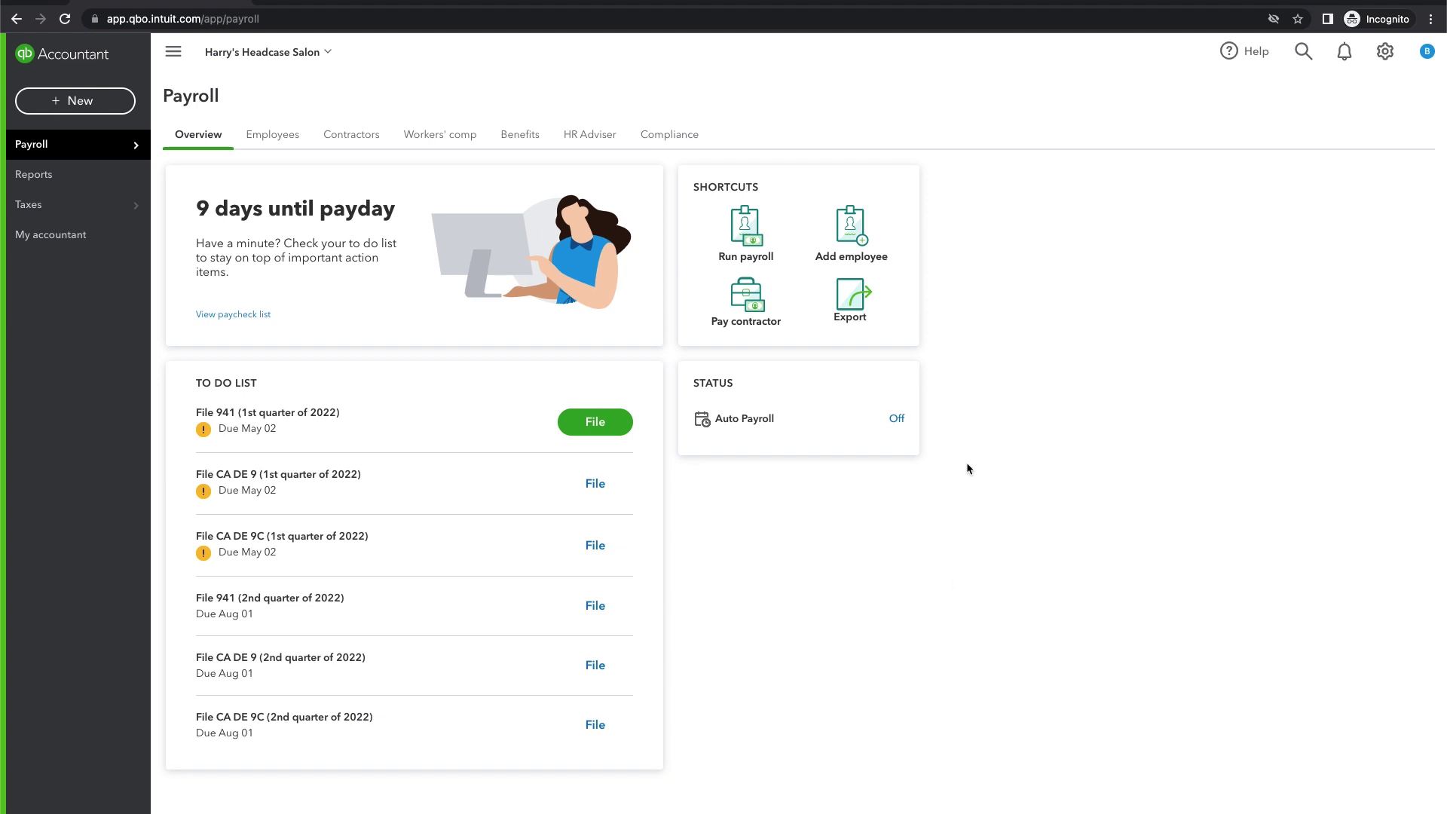
pyautogui.click(854, 317)
# Export the $2,600.00 paycheck dated 07/08/2022 and close the export panel
pyautogui.click(845, 301)
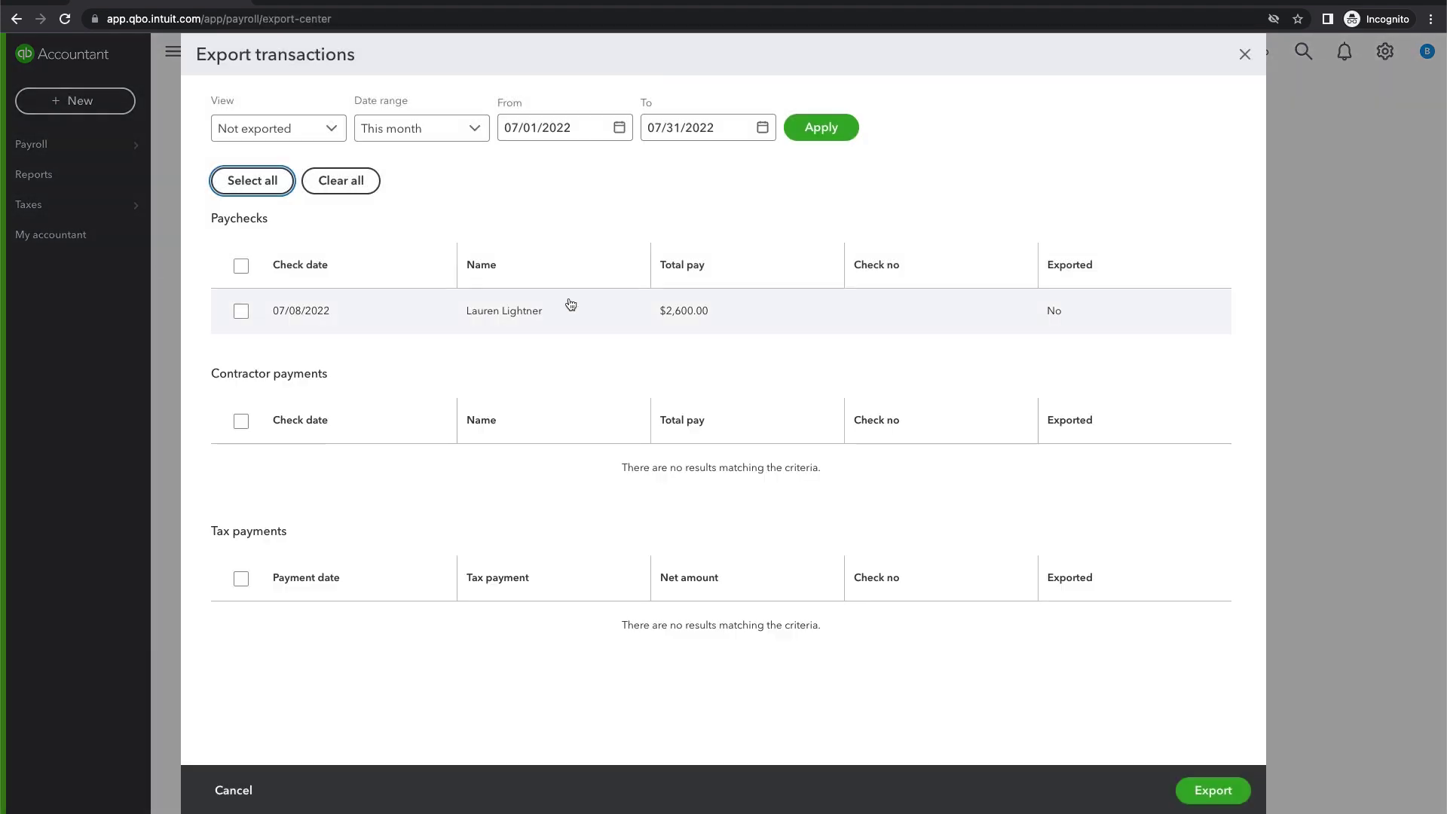
pyautogui.click(242, 312)
pyautogui.click(1209, 788)
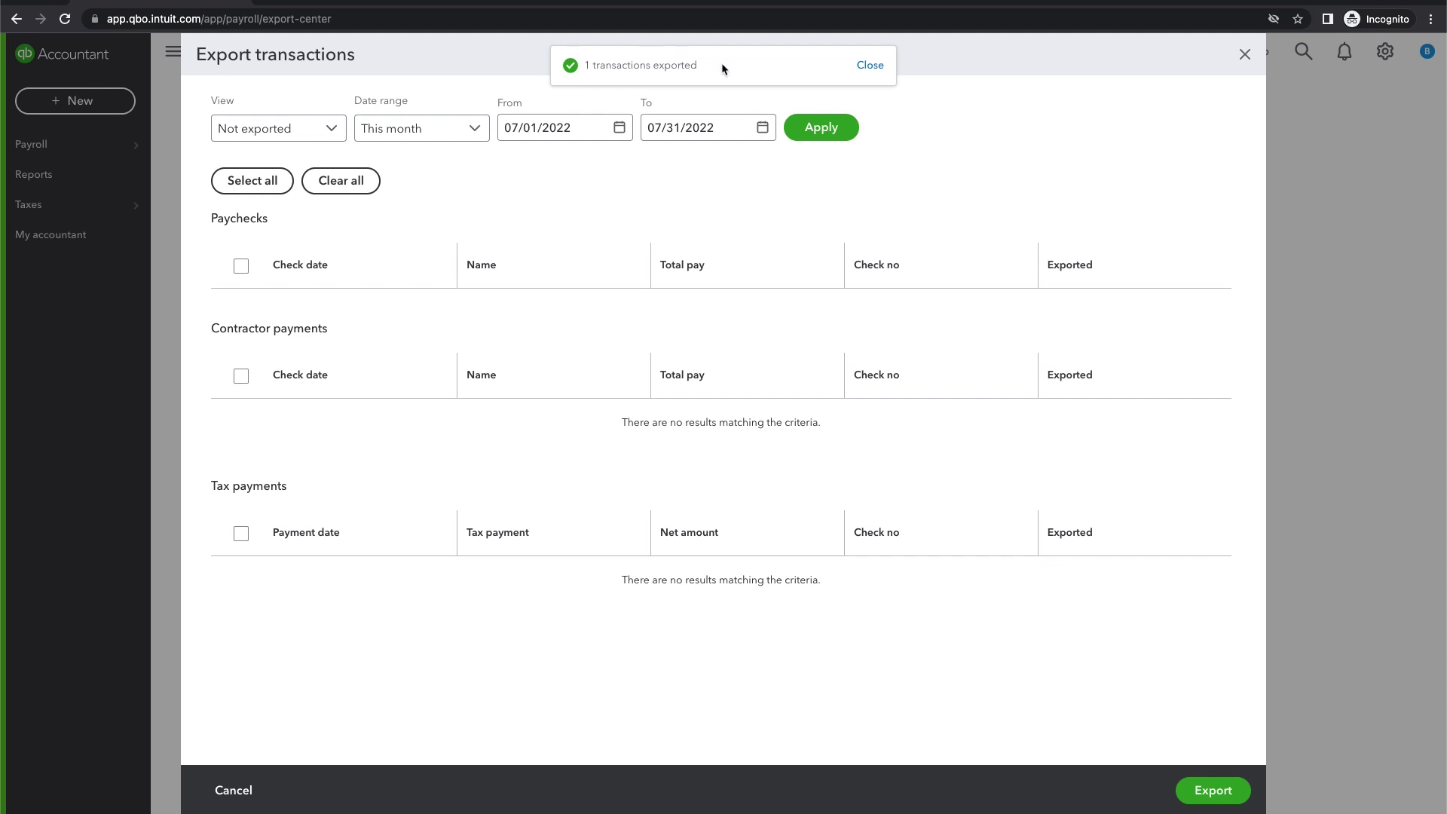
pyautogui.click(1244, 56)
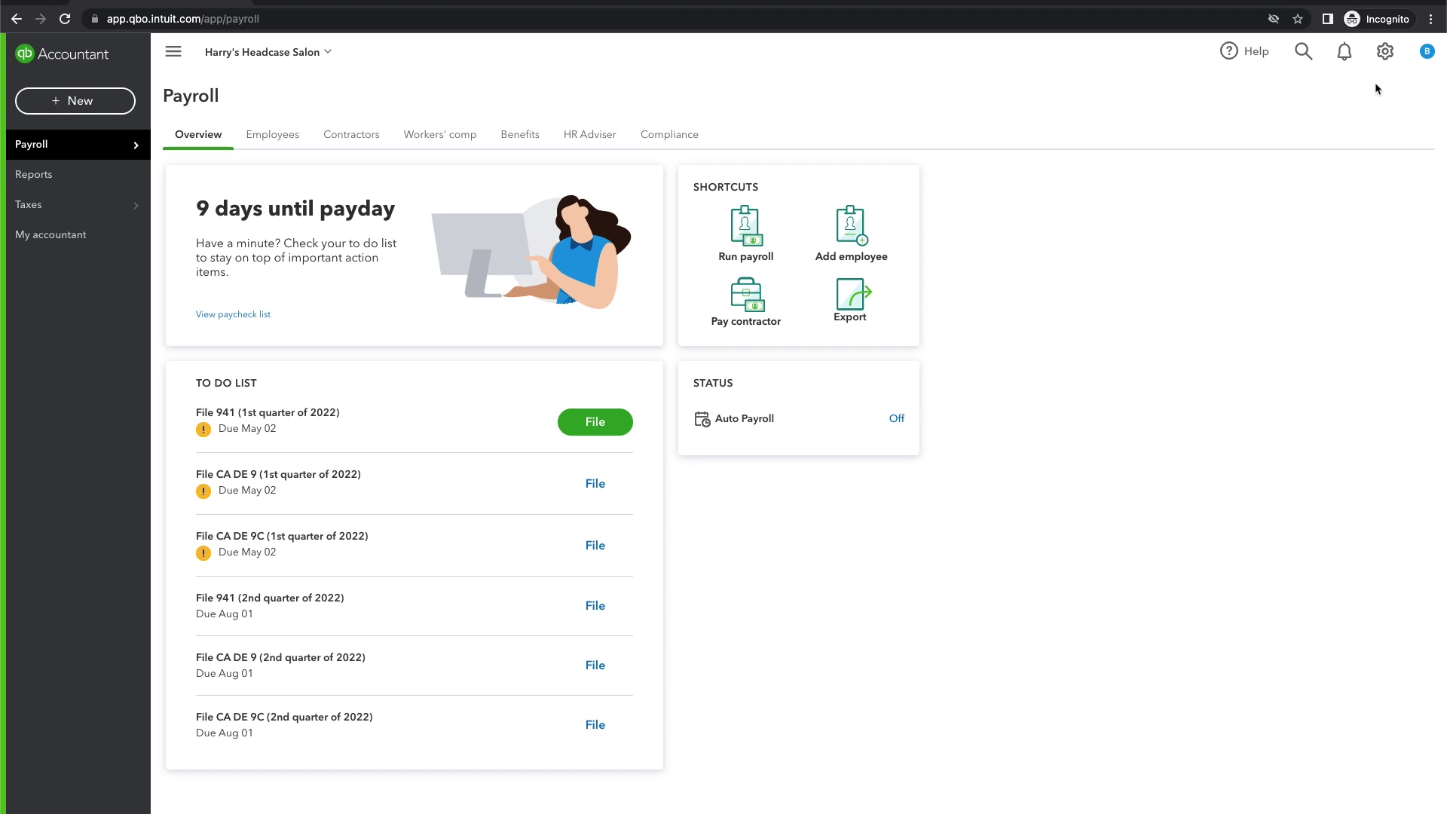
pyautogui.click(1384, 52)
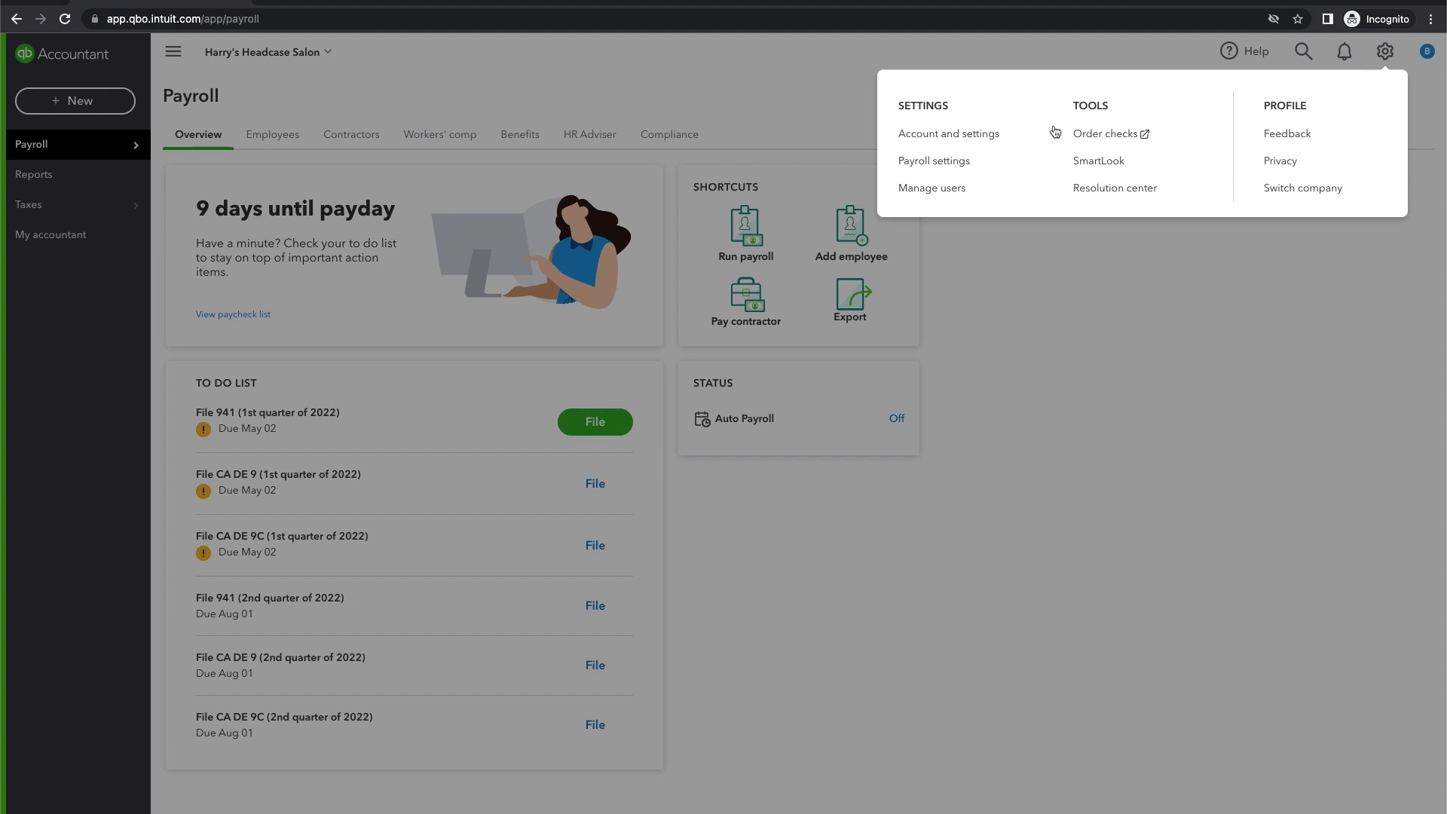
pyautogui.click(957, 162)
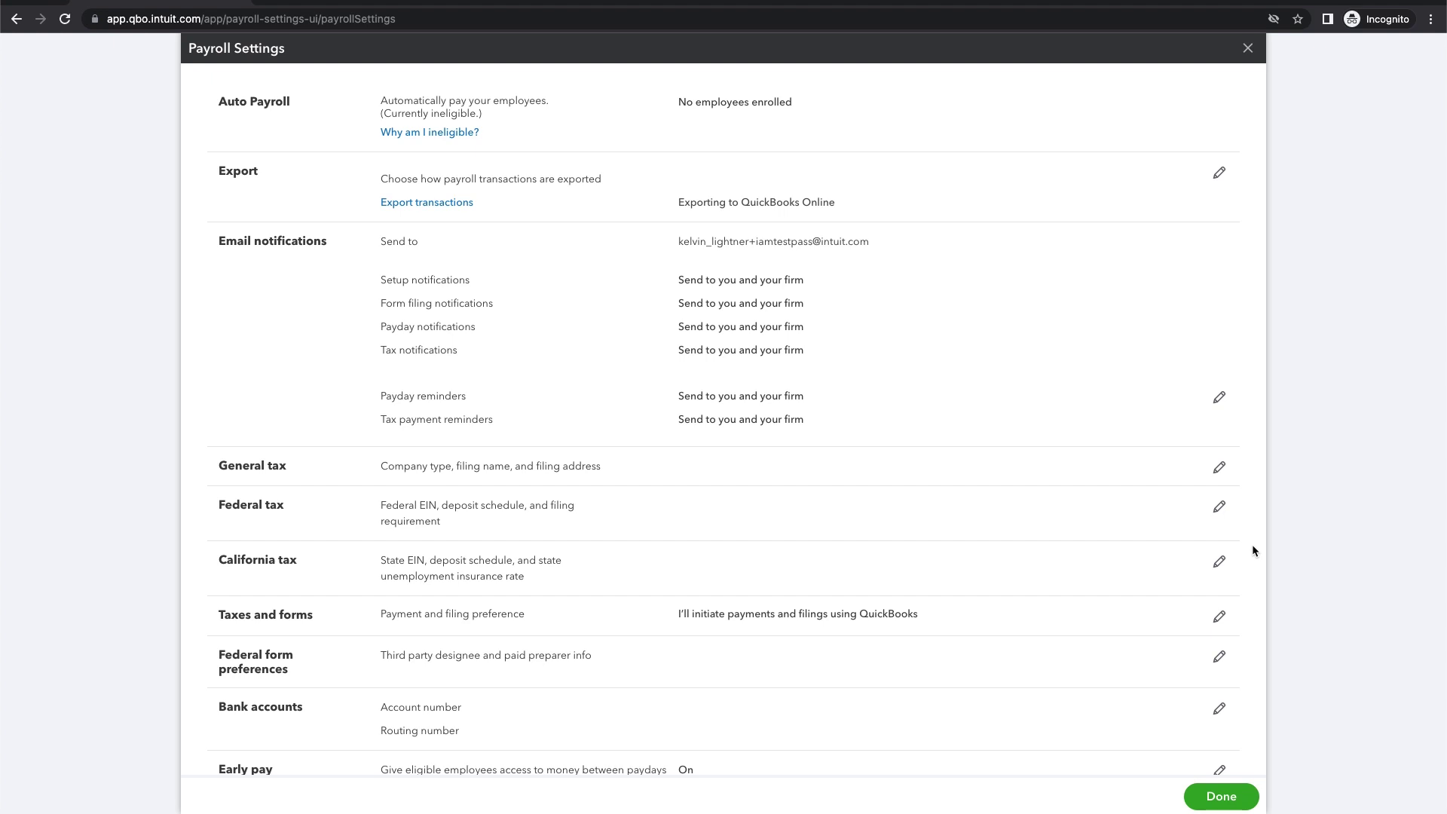
pyautogui.scroll(-1, 1253, 551)
pyautogui.scroll(-2, 946, 614)
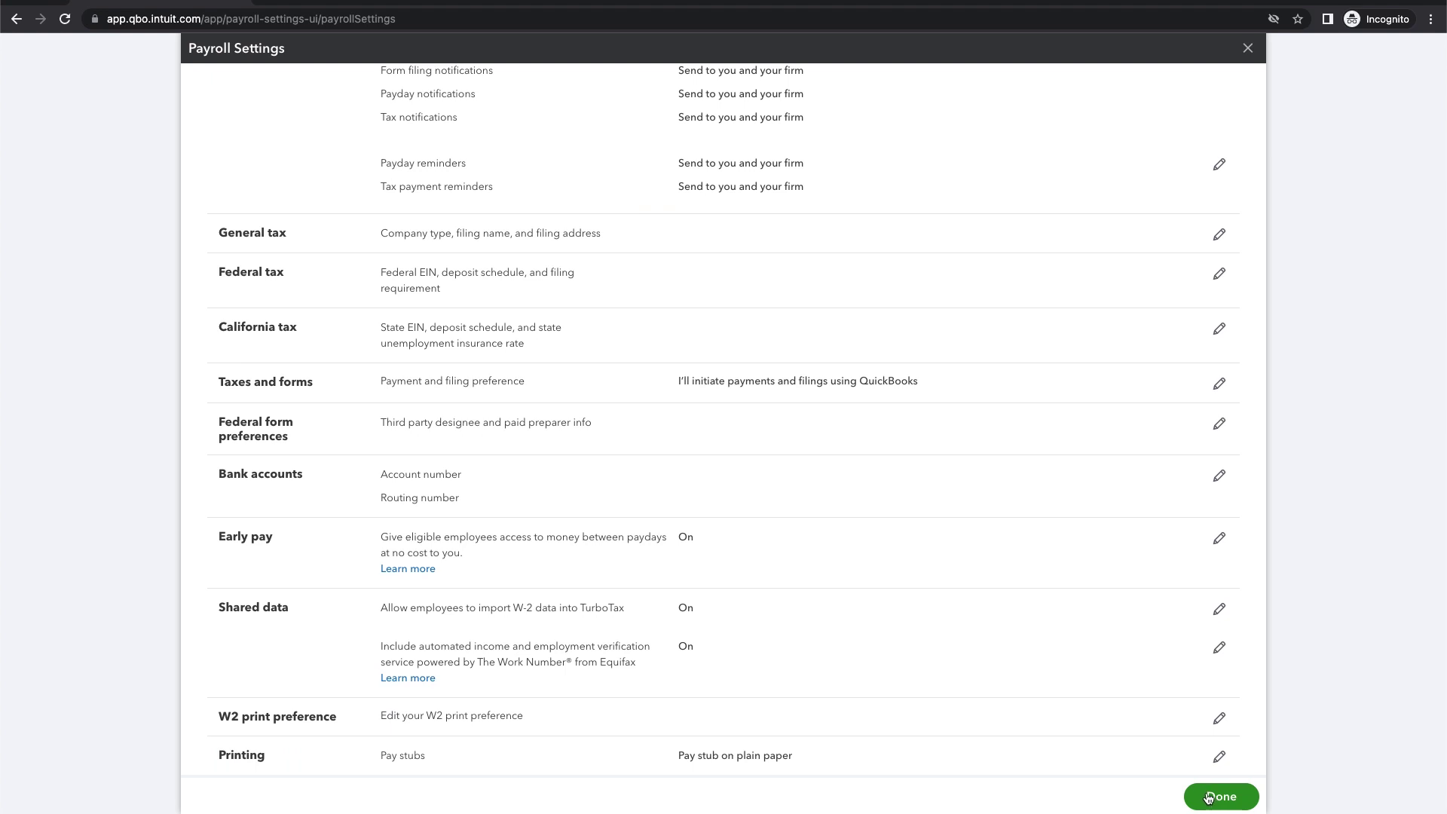
pyautogui.click(1208, 797)
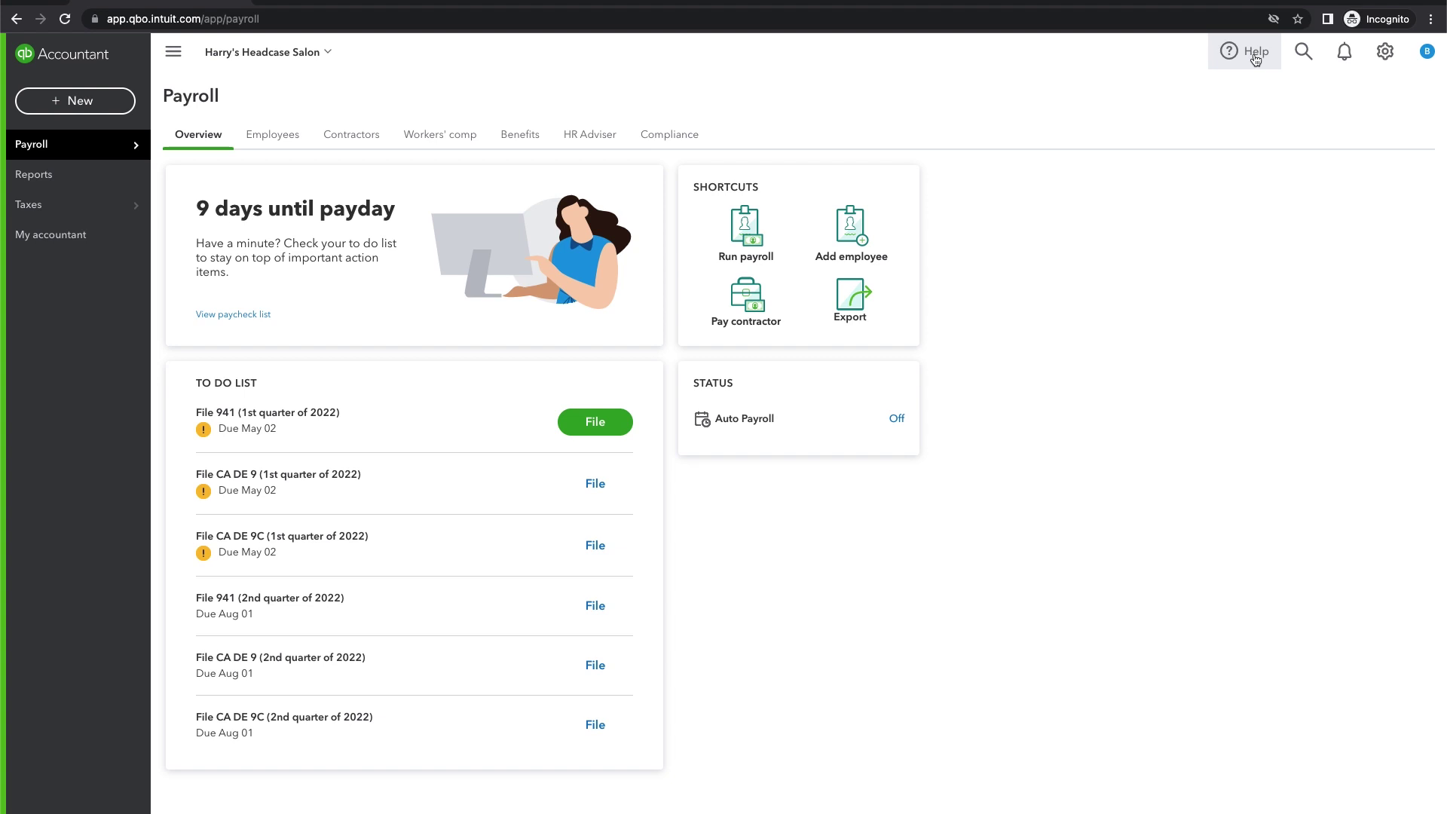
# Search the Help panel for 'payroll tax' to list matching articles
pyautogui.click(1254, 59)
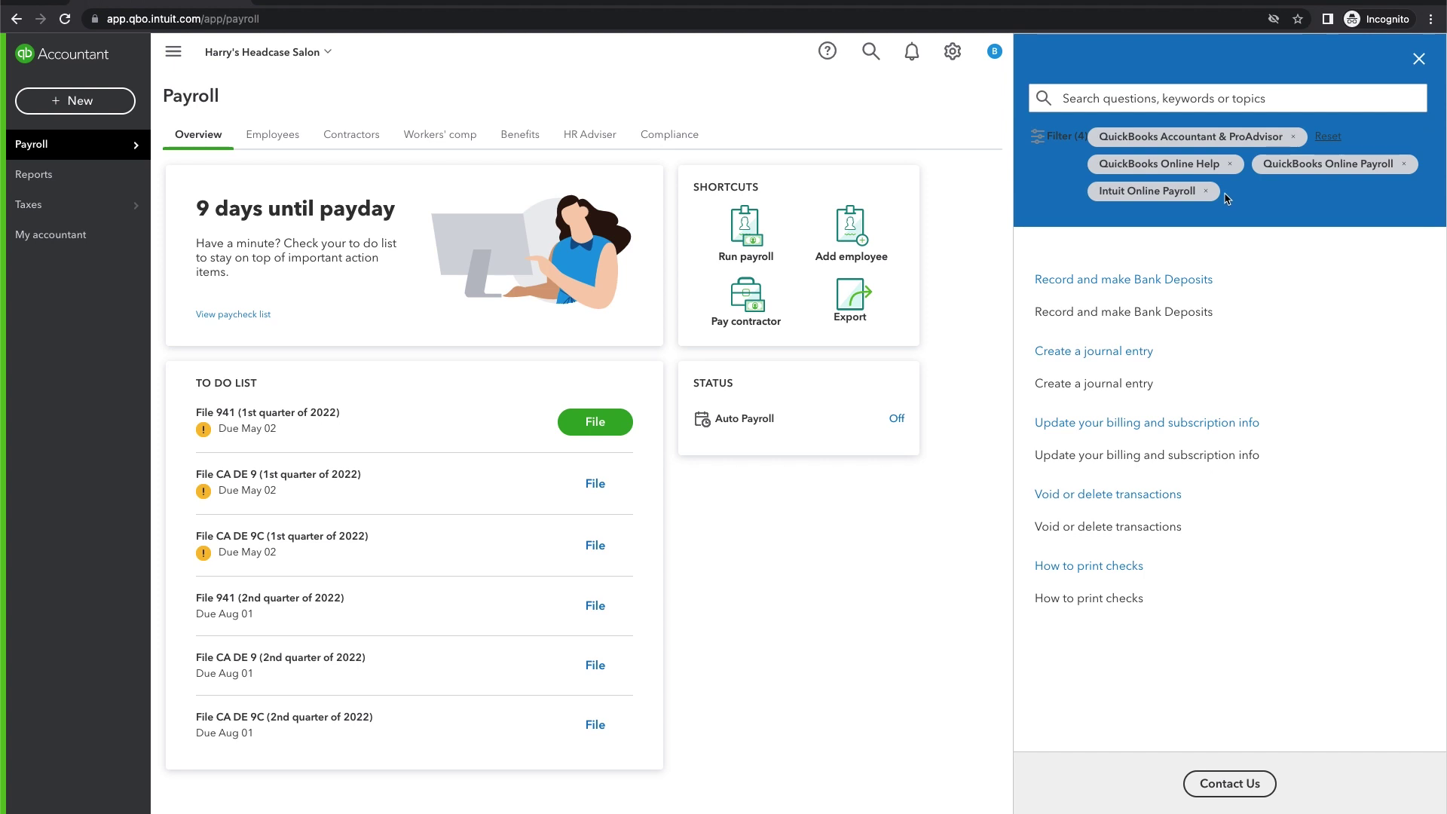
pyautogui.click(1120, 103)
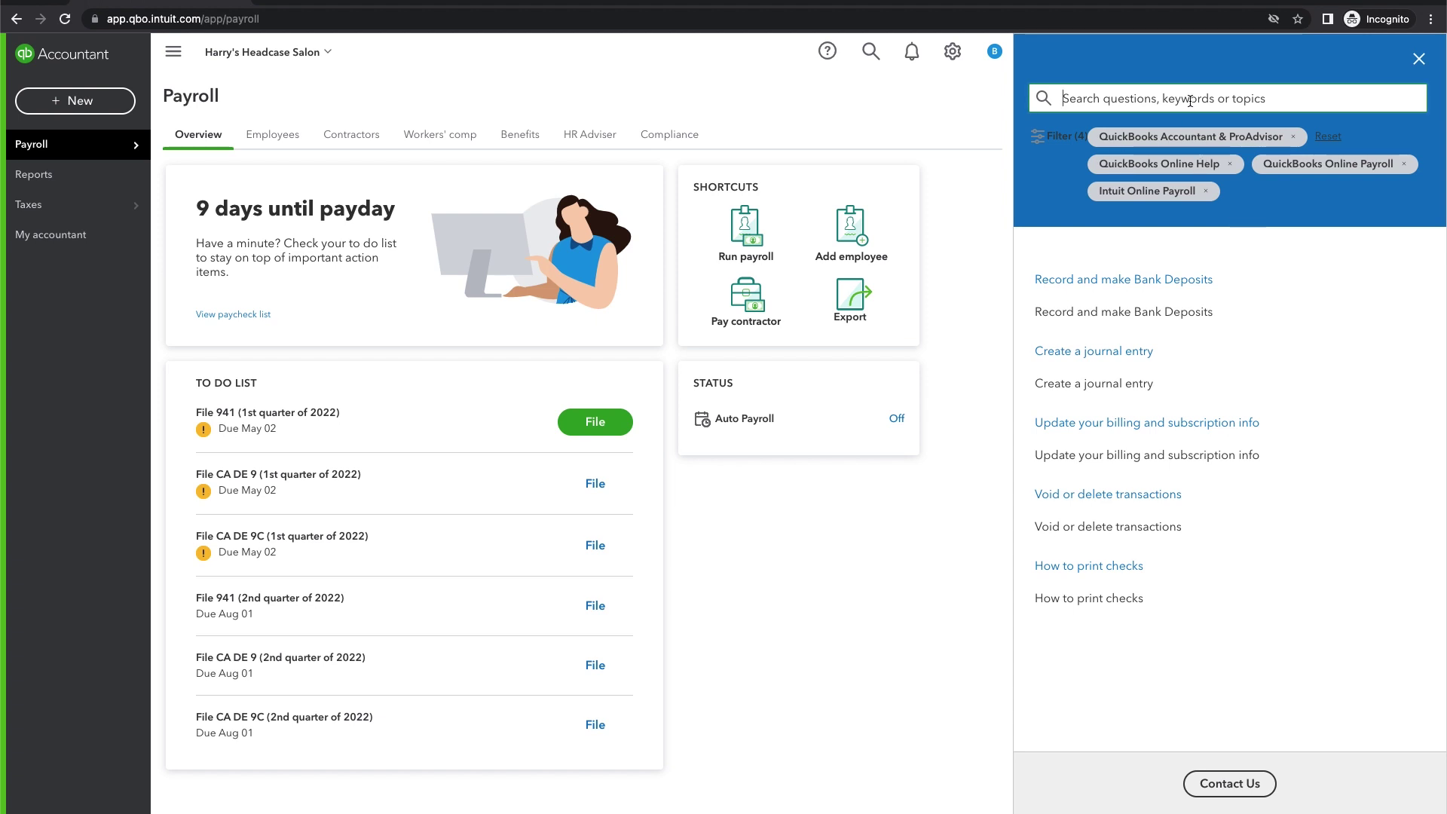
pyautogui.write('tax p')
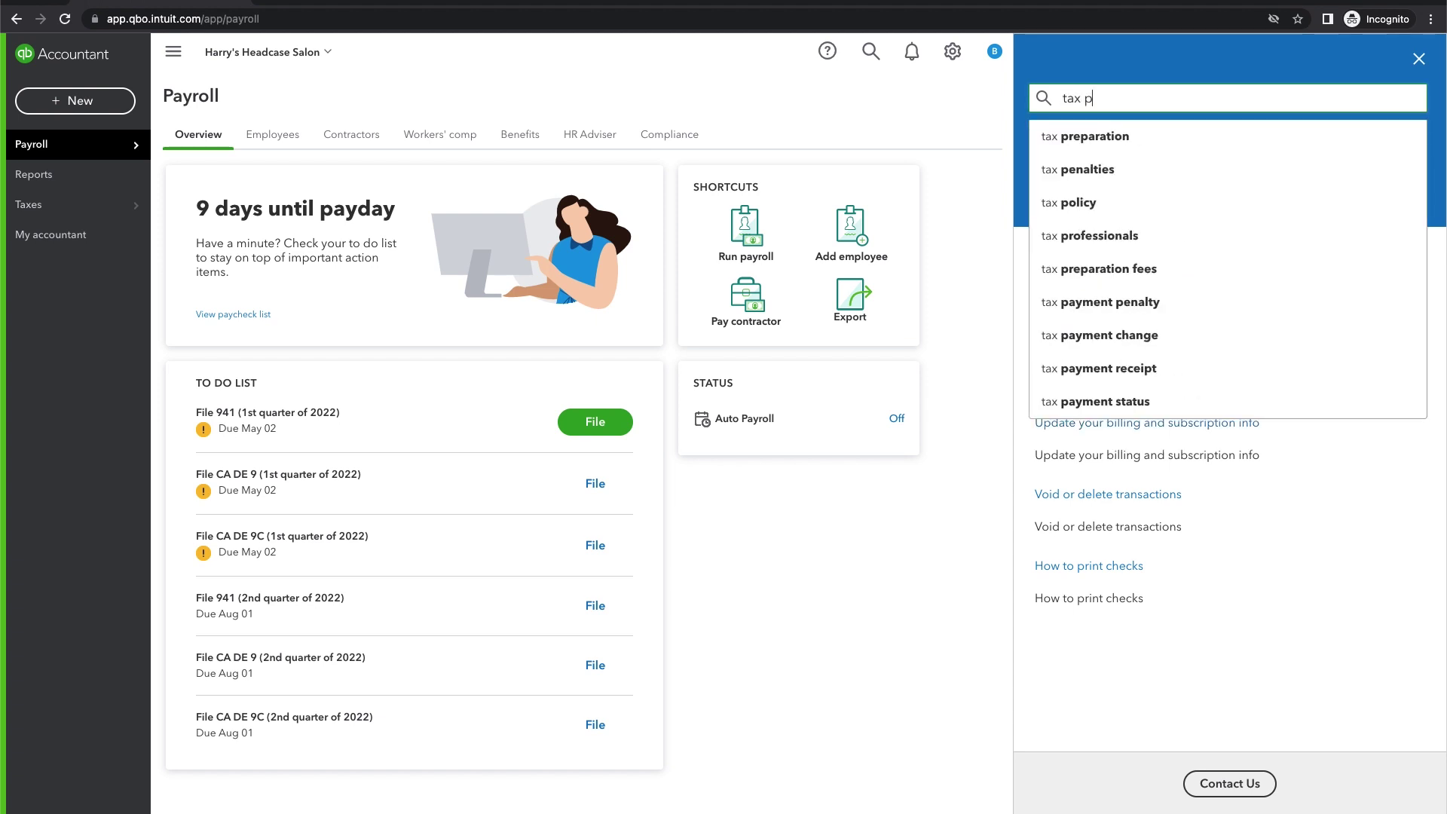
pyautogui.press('BackSpace')
pyautogui.press('BackSpace')
pyautogui.press('BackSpace')
pyautogui.press('BackSpace')
pyautogui.press('BackSpace')
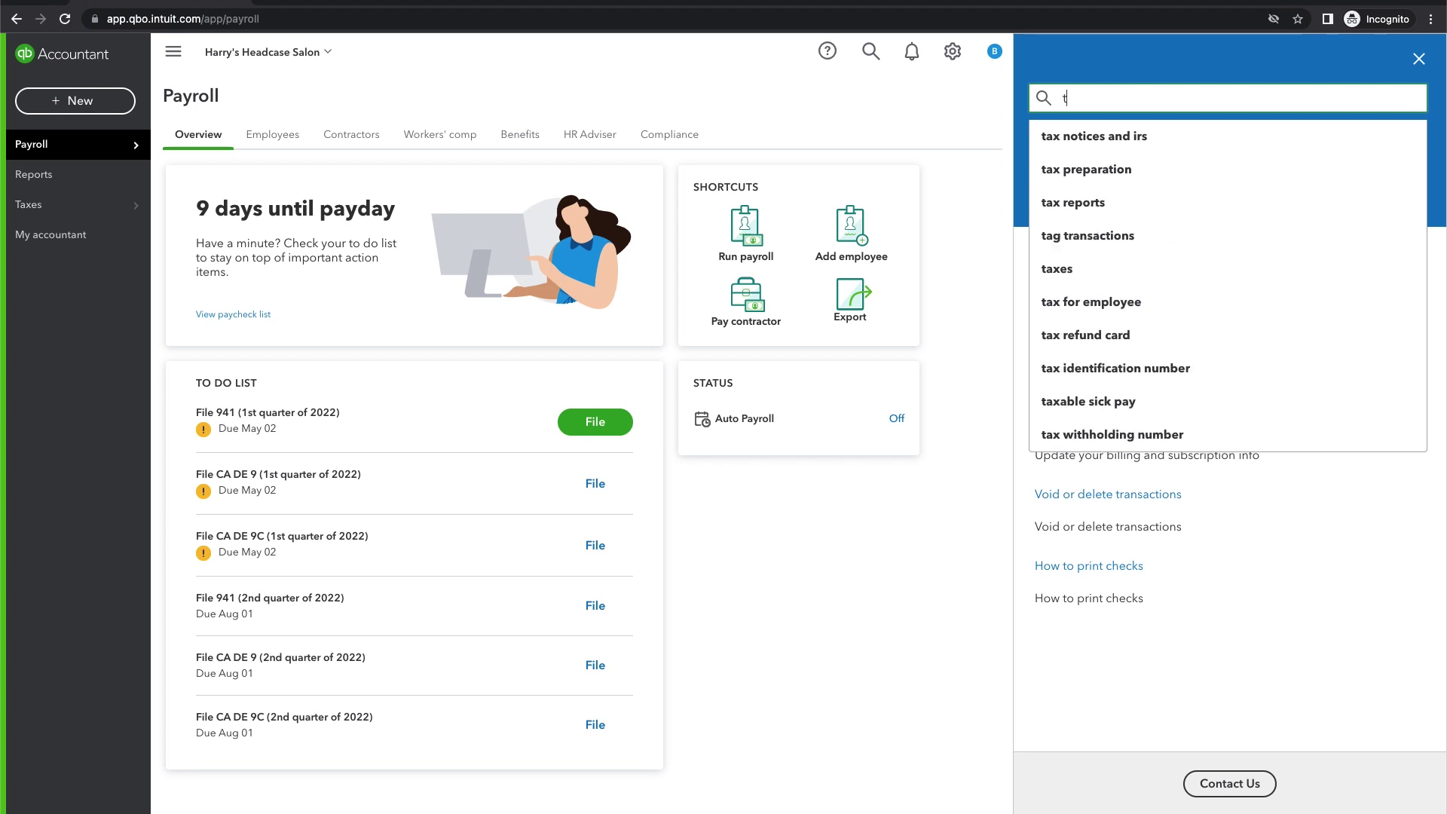
pyautogui.write('payrol')
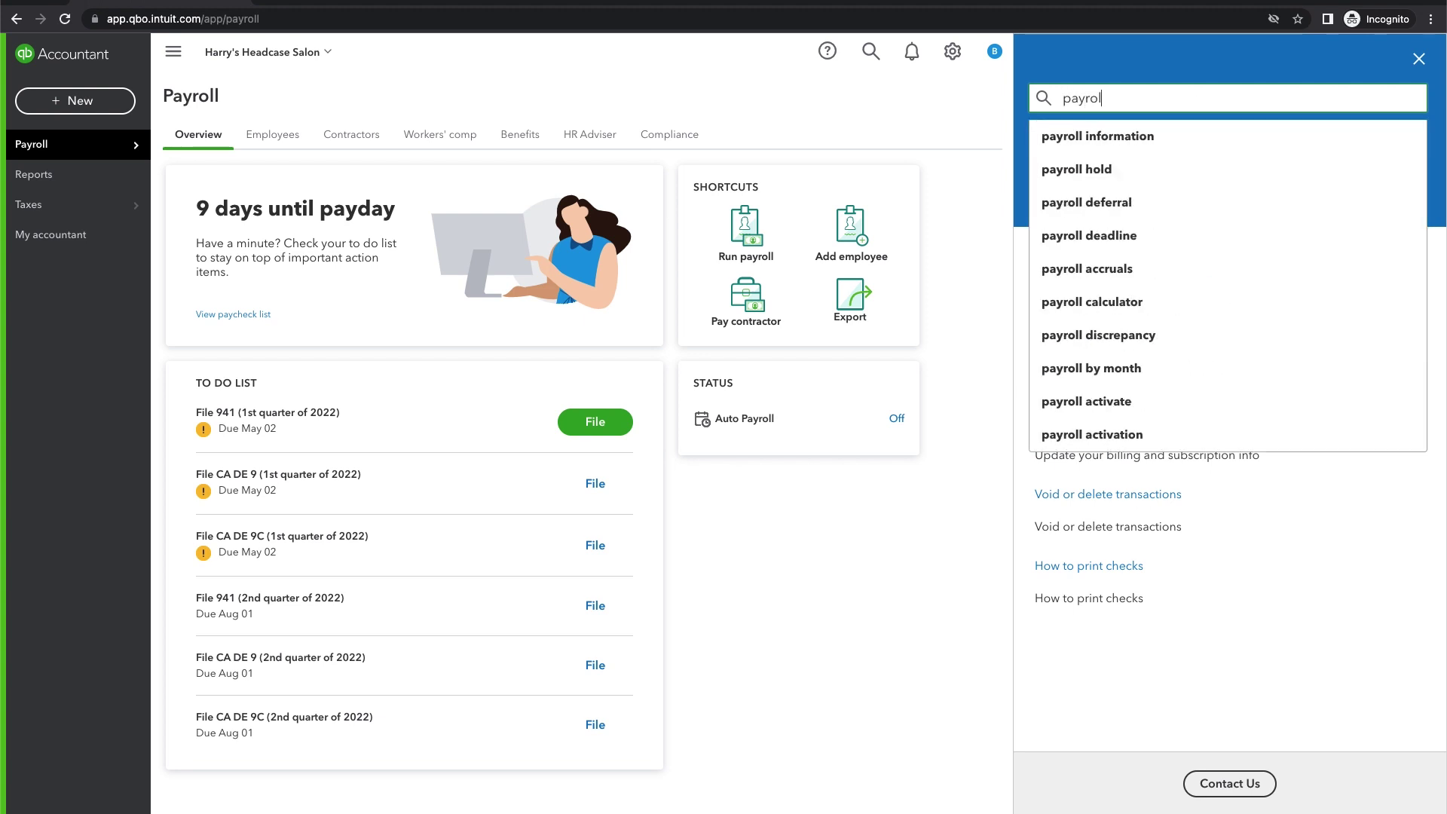
pyautogui.write('l tax')
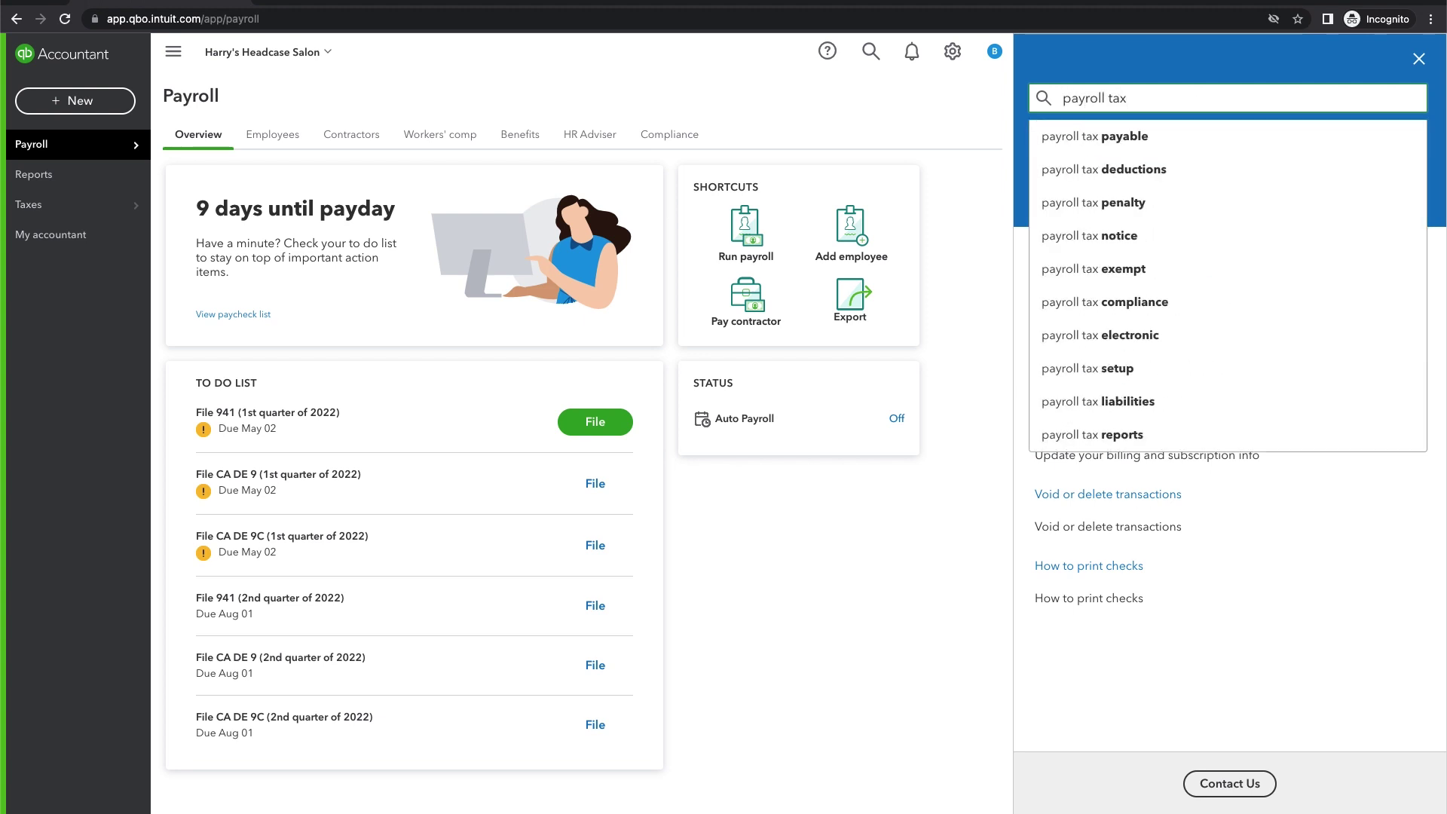
pyautogui.press('Return')
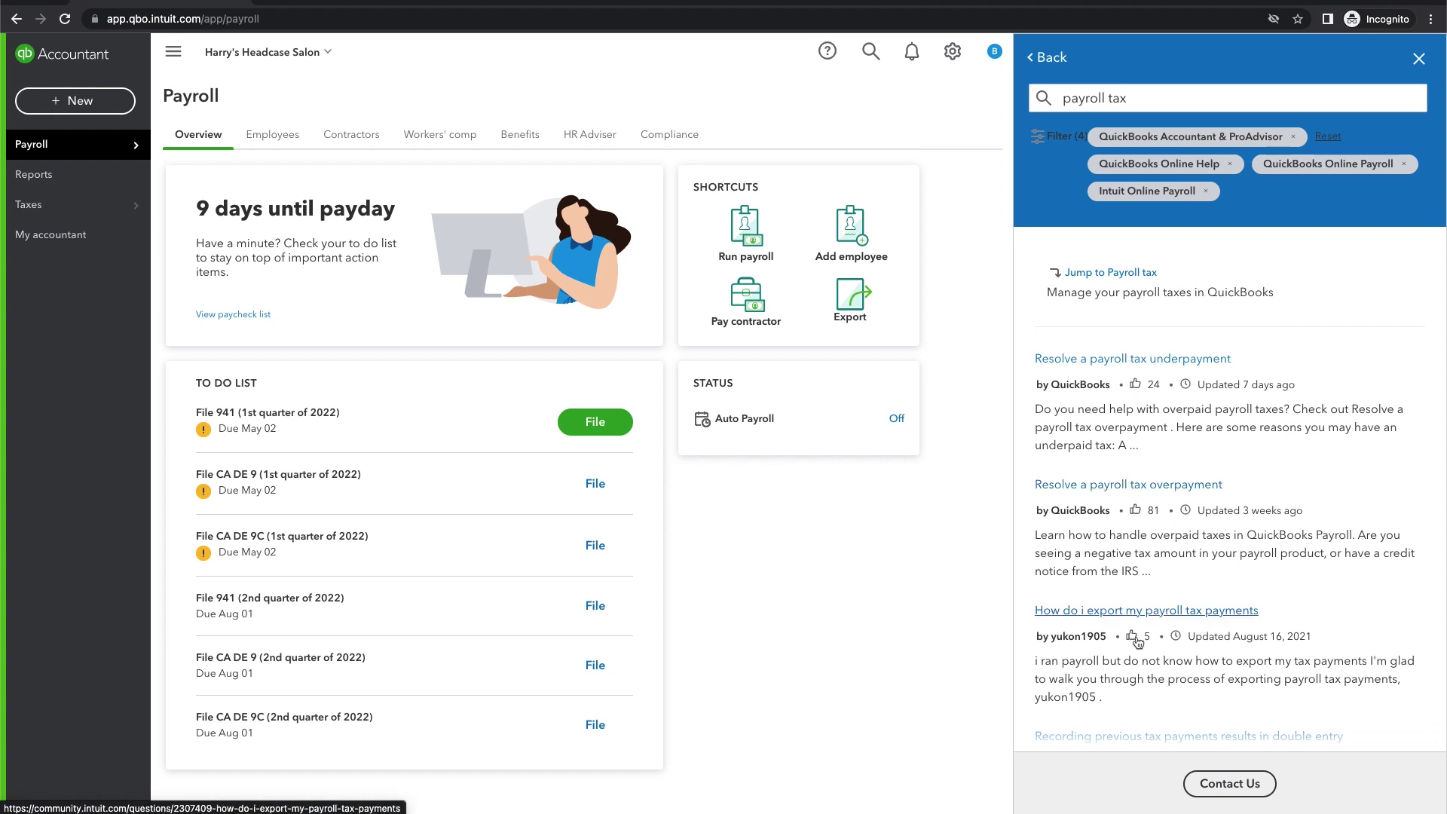
# Read 'Resolve a payroll tax underpayment', return to results, and view the Contact Us options
pyautogui.click(1180, 360)
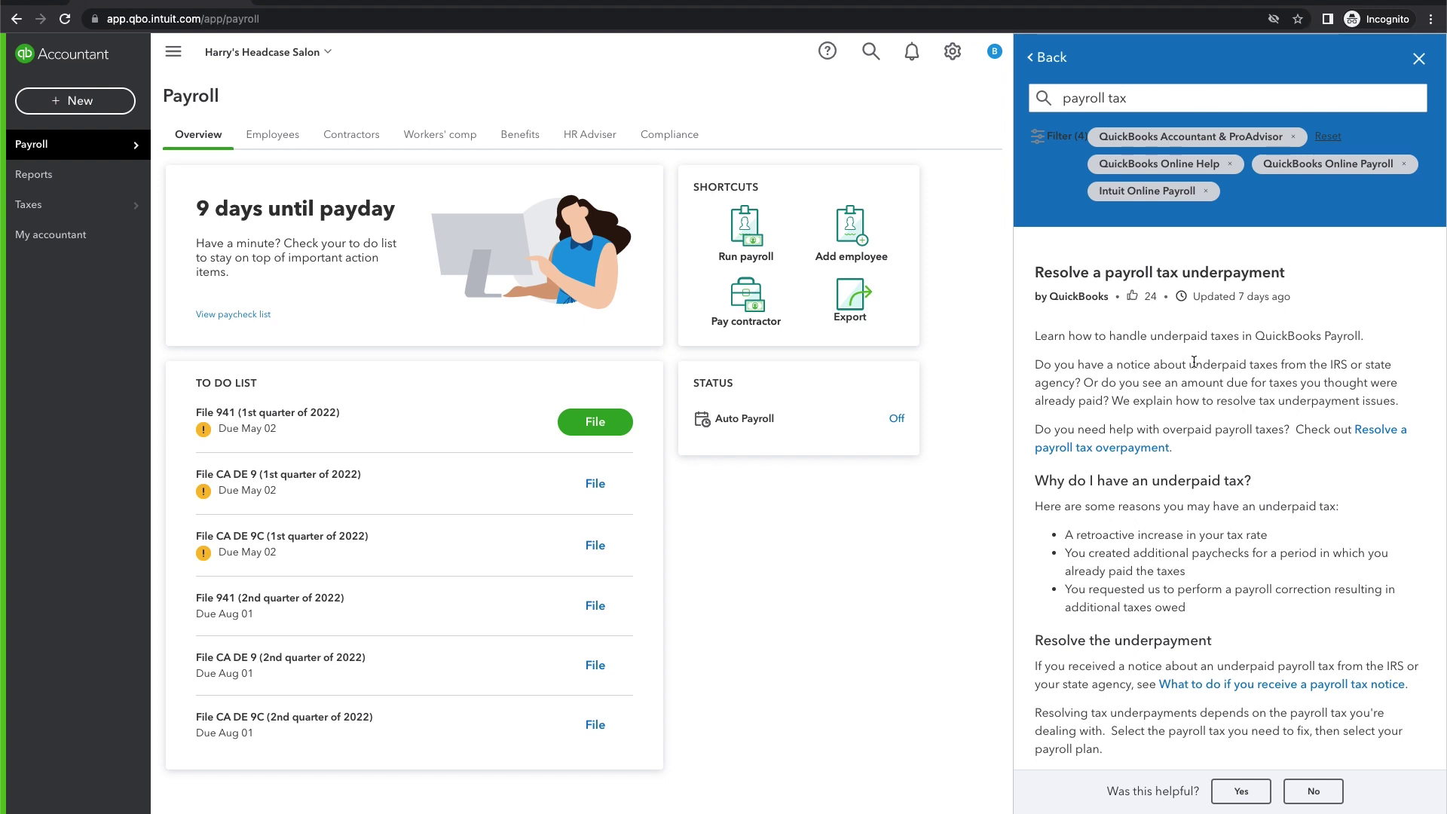
pyautogui.click(1059, 60)
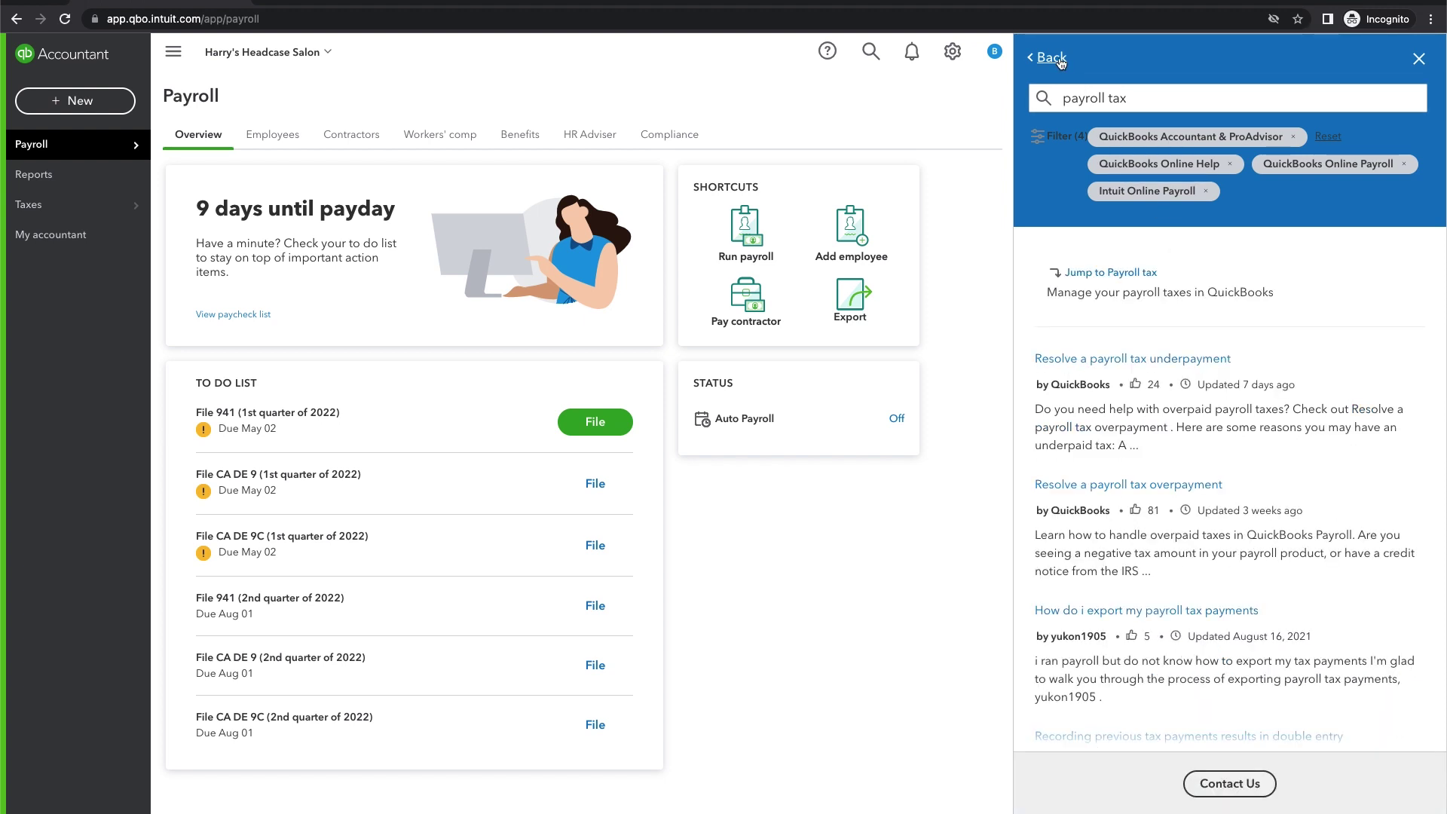
pyautogui.click(1228, 786)
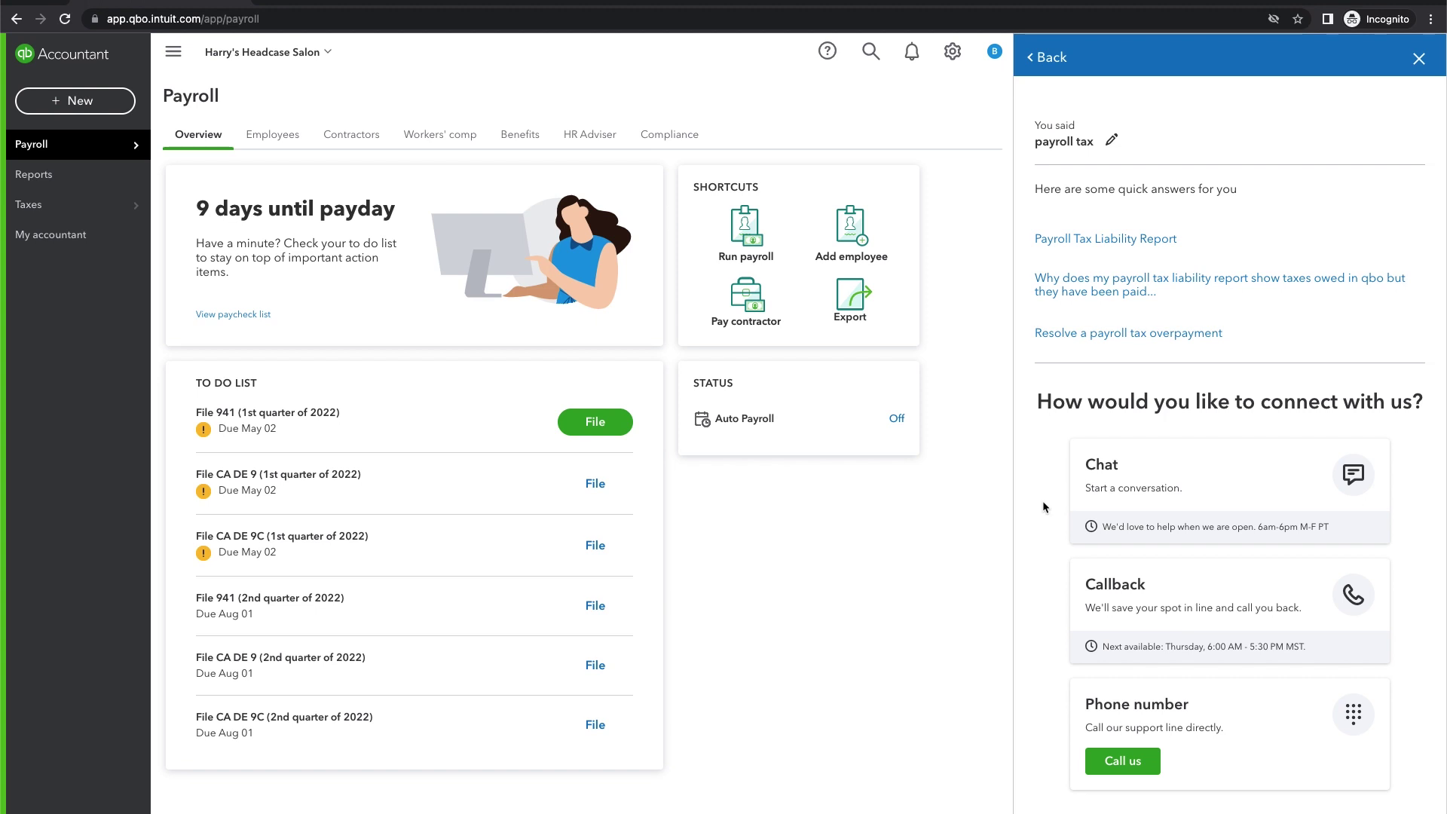
pyautogui.scroll(-2, 1044, 507)
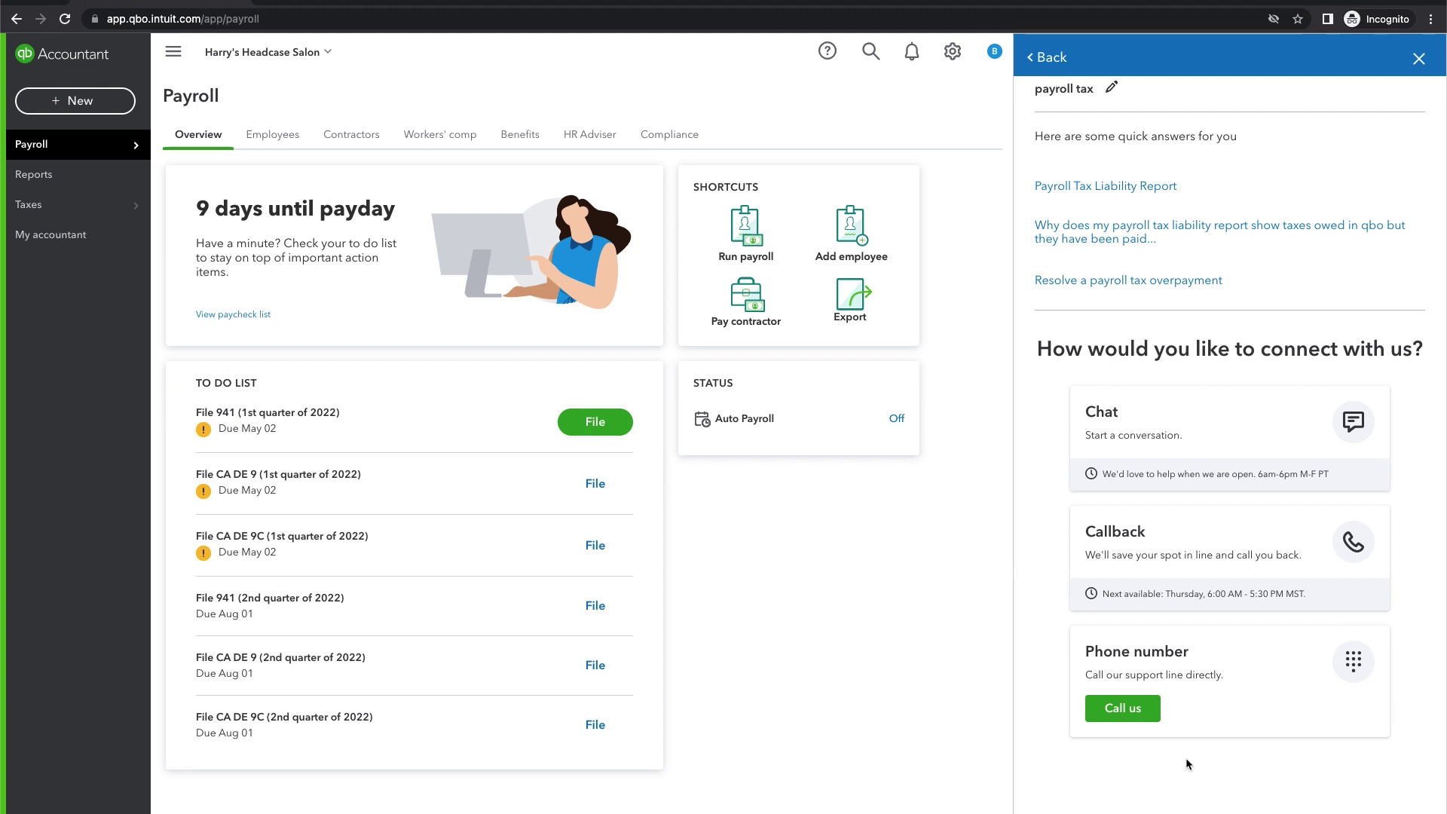
# Close the Help panel to show Harry's Headcase Salon's Payroll Overview
pyautogui.click(1419, 59)
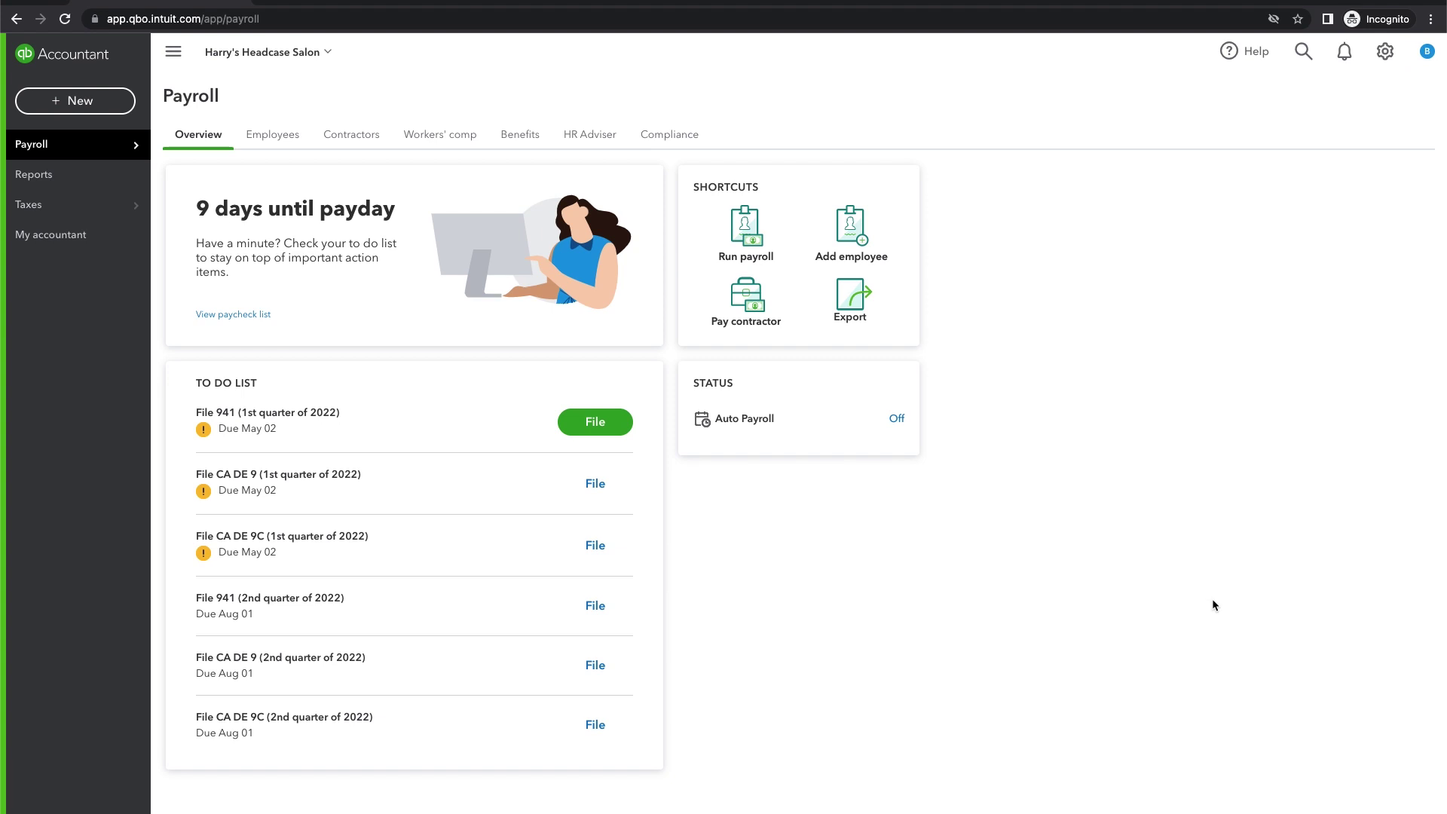